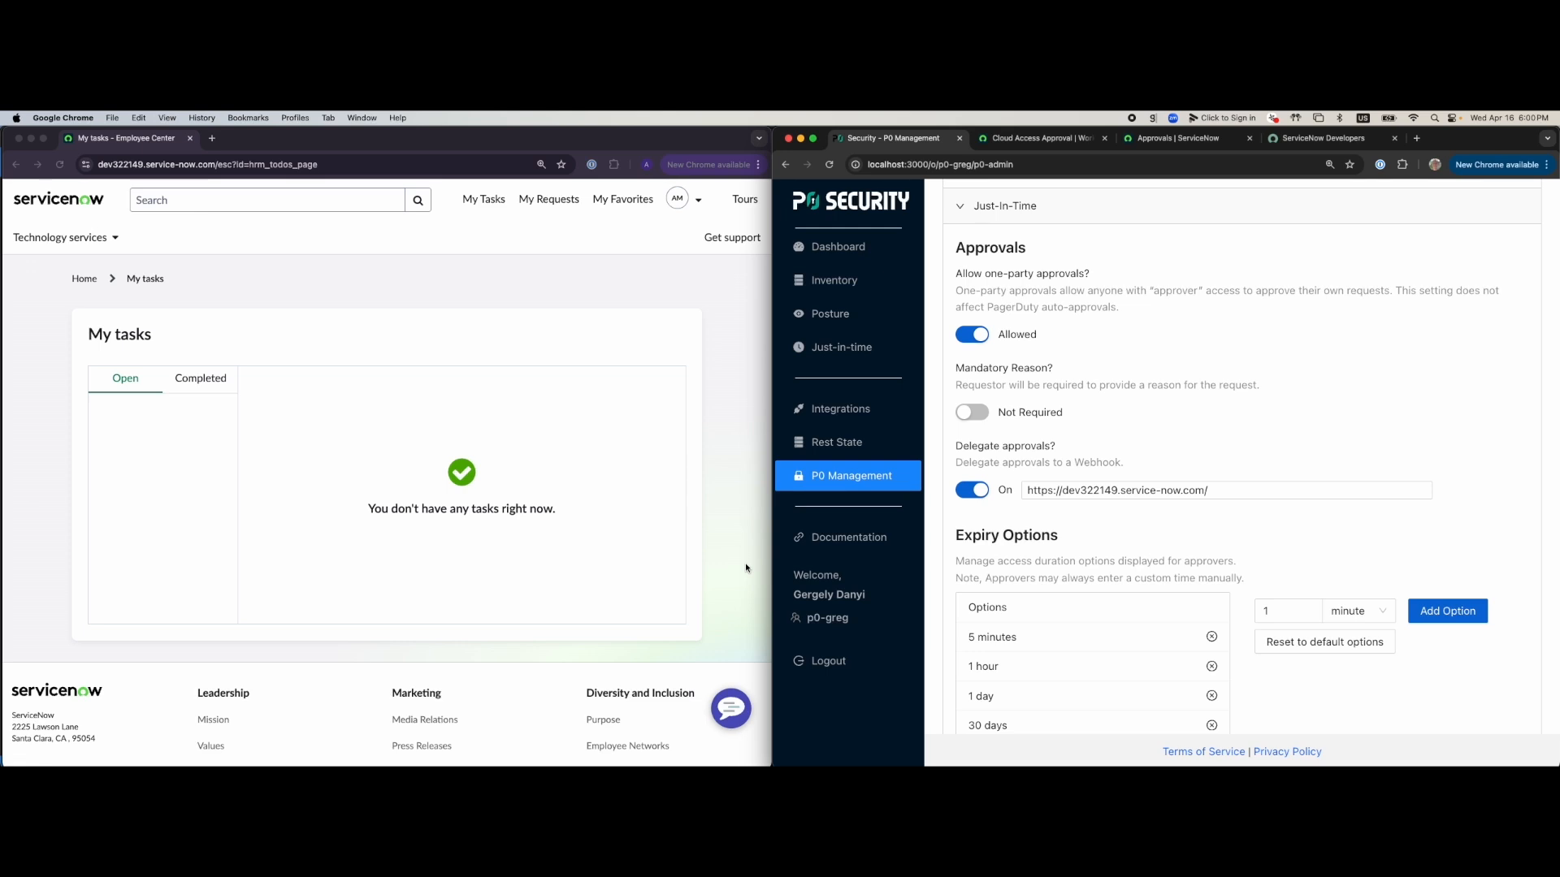
Bring the ServiceNow and P0 Security windows forward, briefly checking the profile menu
{"action": "left_click", "coordinate": [546, 286]}
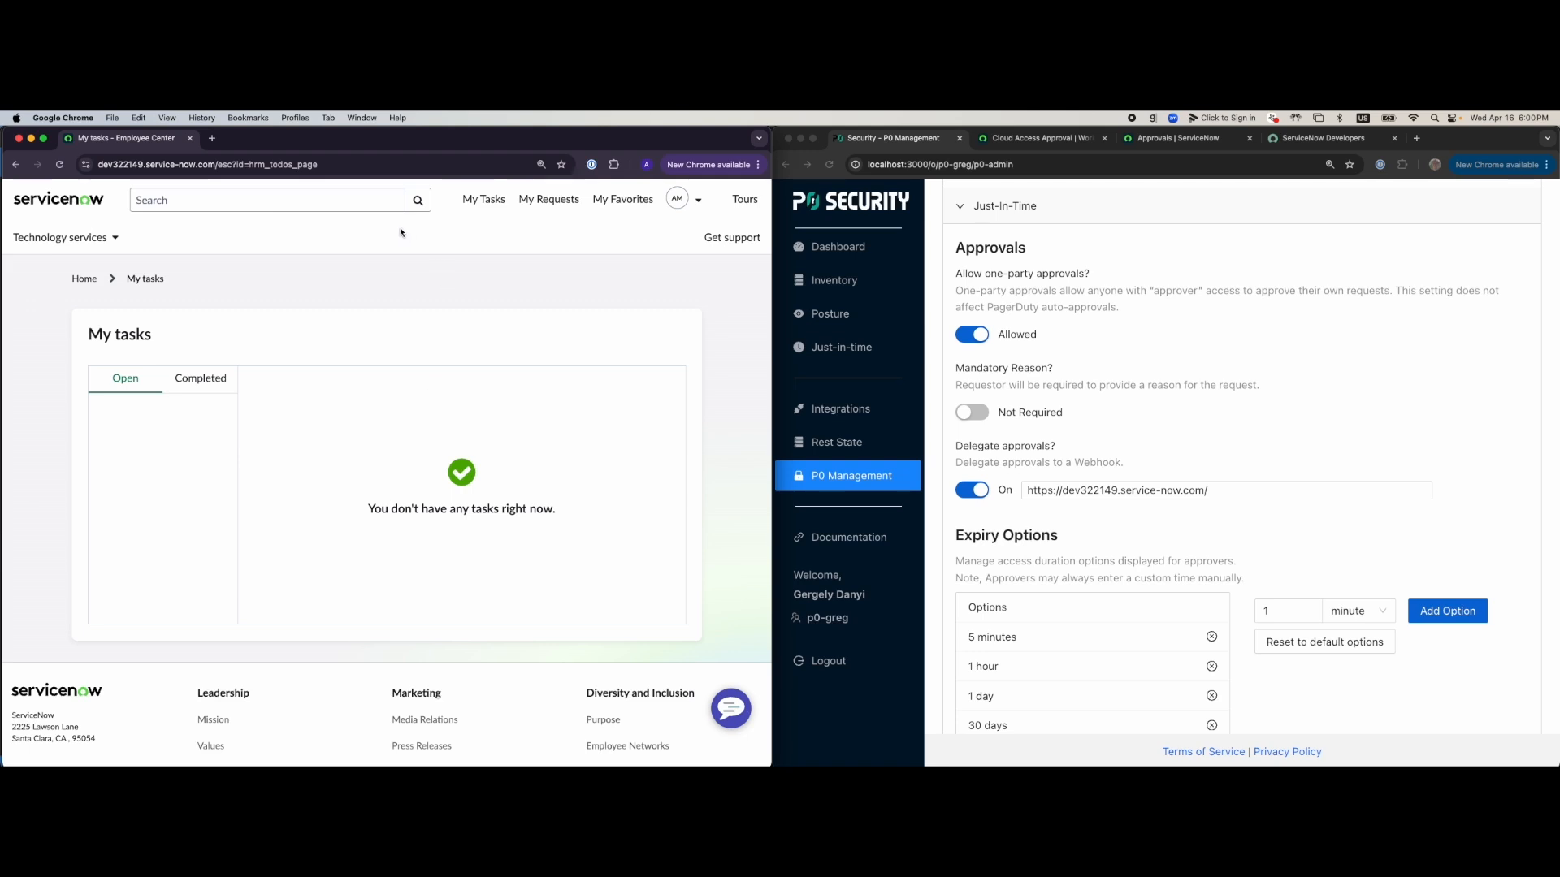
{"action": "left_click", "coordinate": [700, 203]}
{"action": "left_click", "coordinate": [736, 288]}
{"action": "left_click", "coordinate": [1309, 191]}
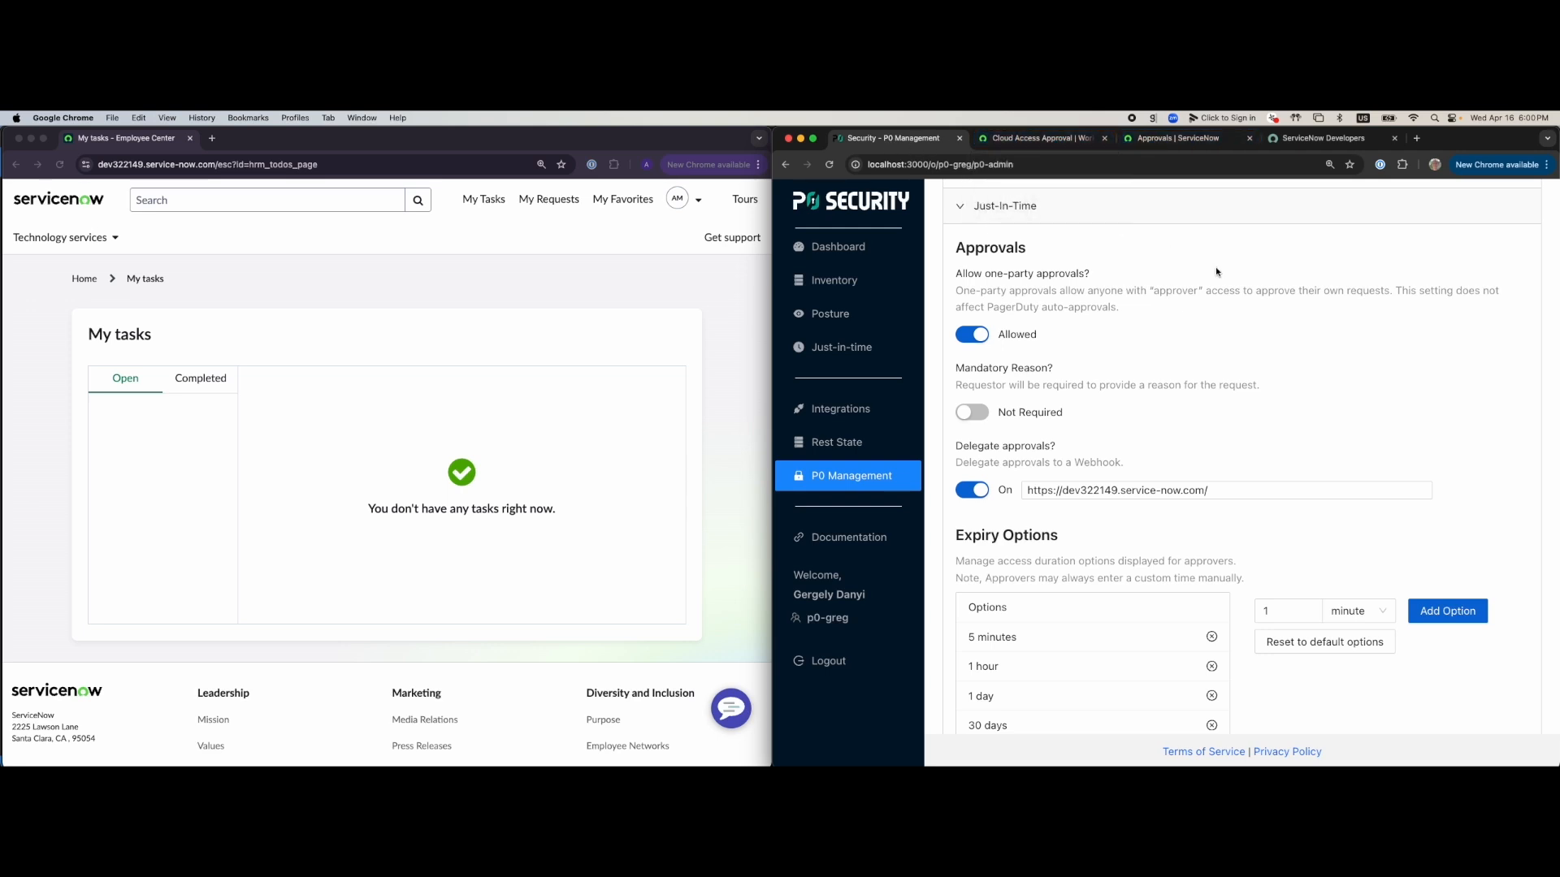
Search ServiceNow for 'cloud access' and open the Cloud Access catalog item
{"action": "left_click", "coordinate": [524, 289]}
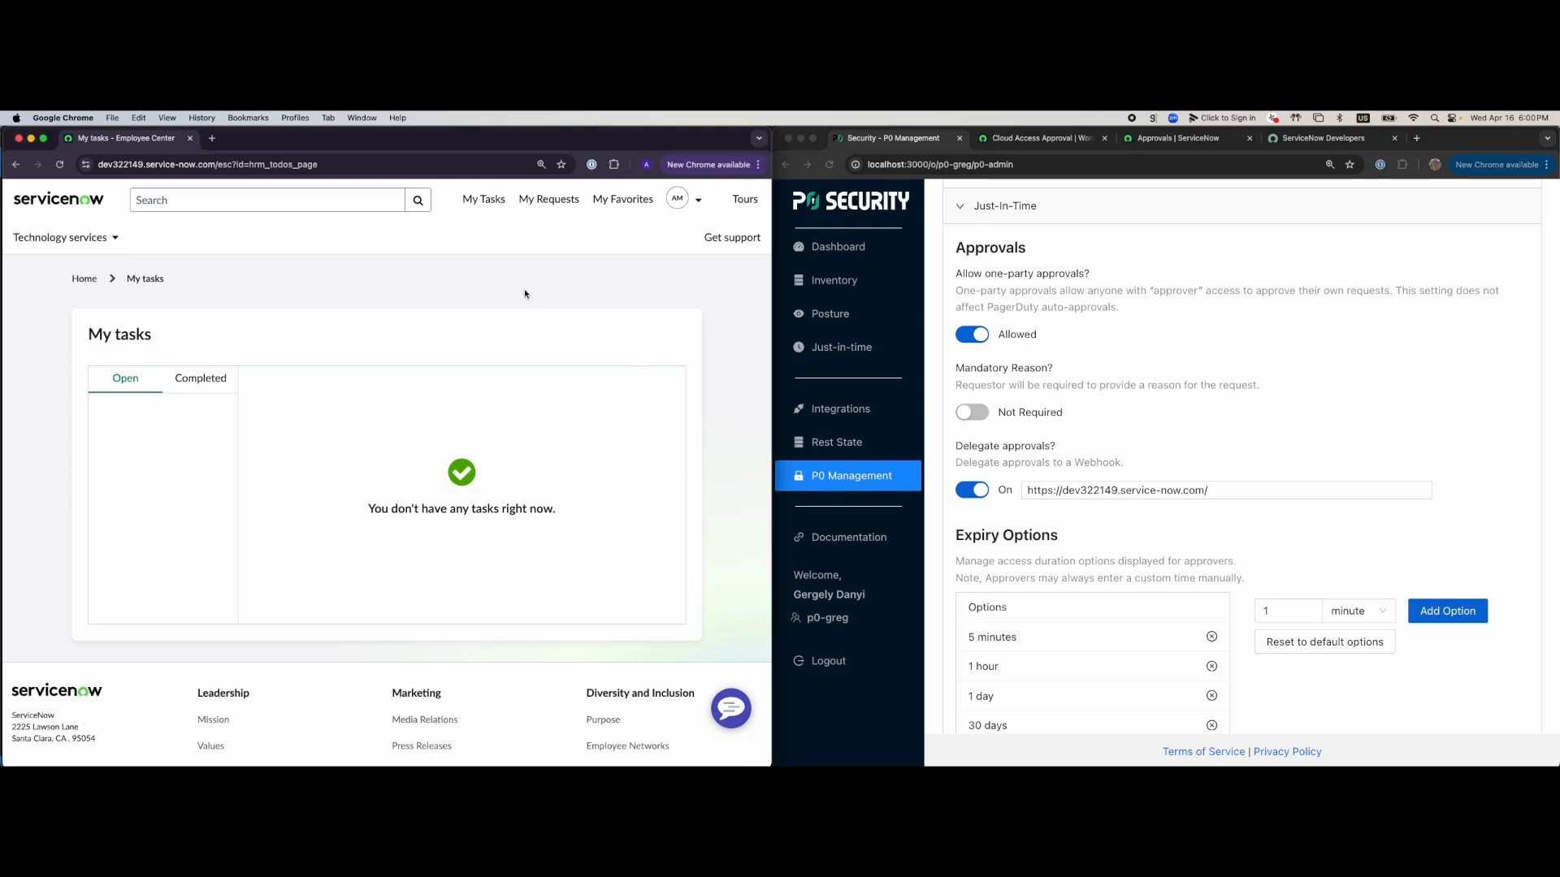
{"action": "left_click", "coordinate": [330, 201]}
{"action": "type", "text": "c"}
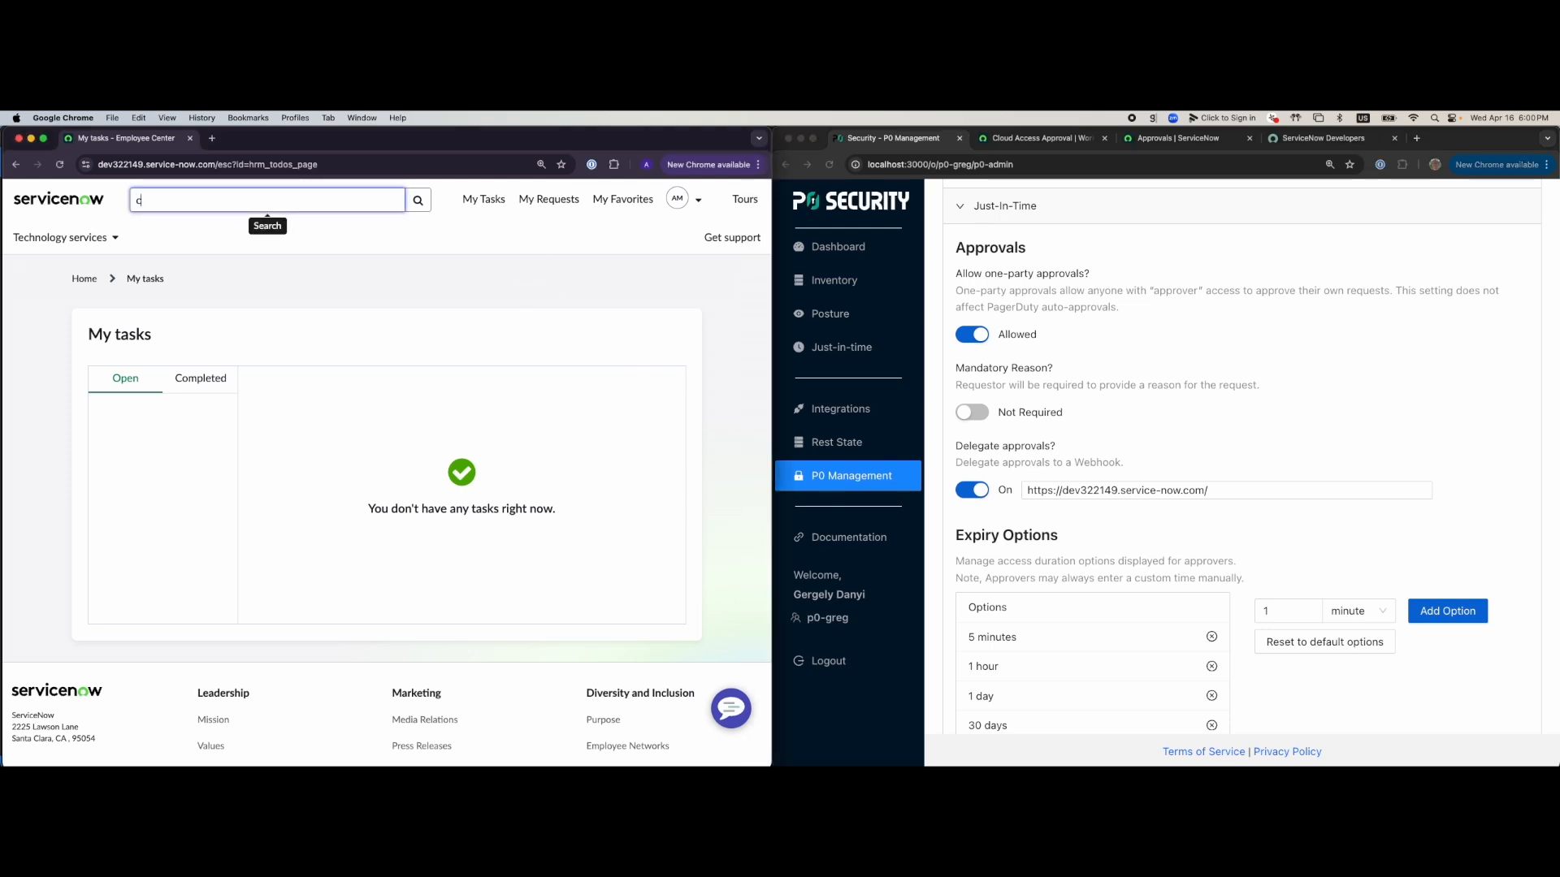
{"action": "type", "text": "loud access"}
{"action": "key", "text": "Return"}
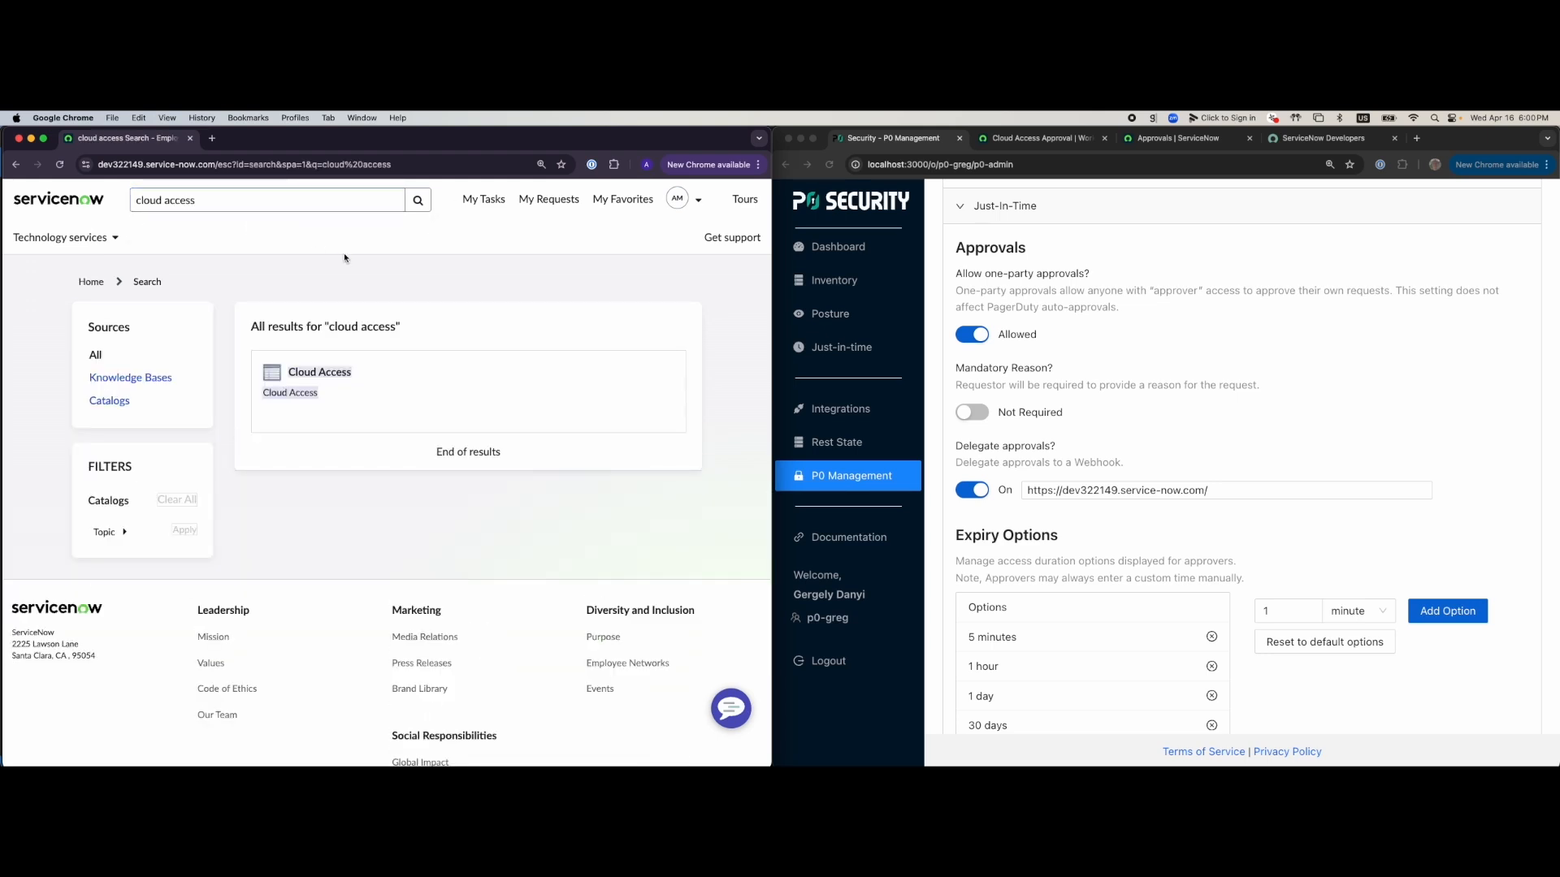
{"action": "left_click", "coordinate": [362, 379]}
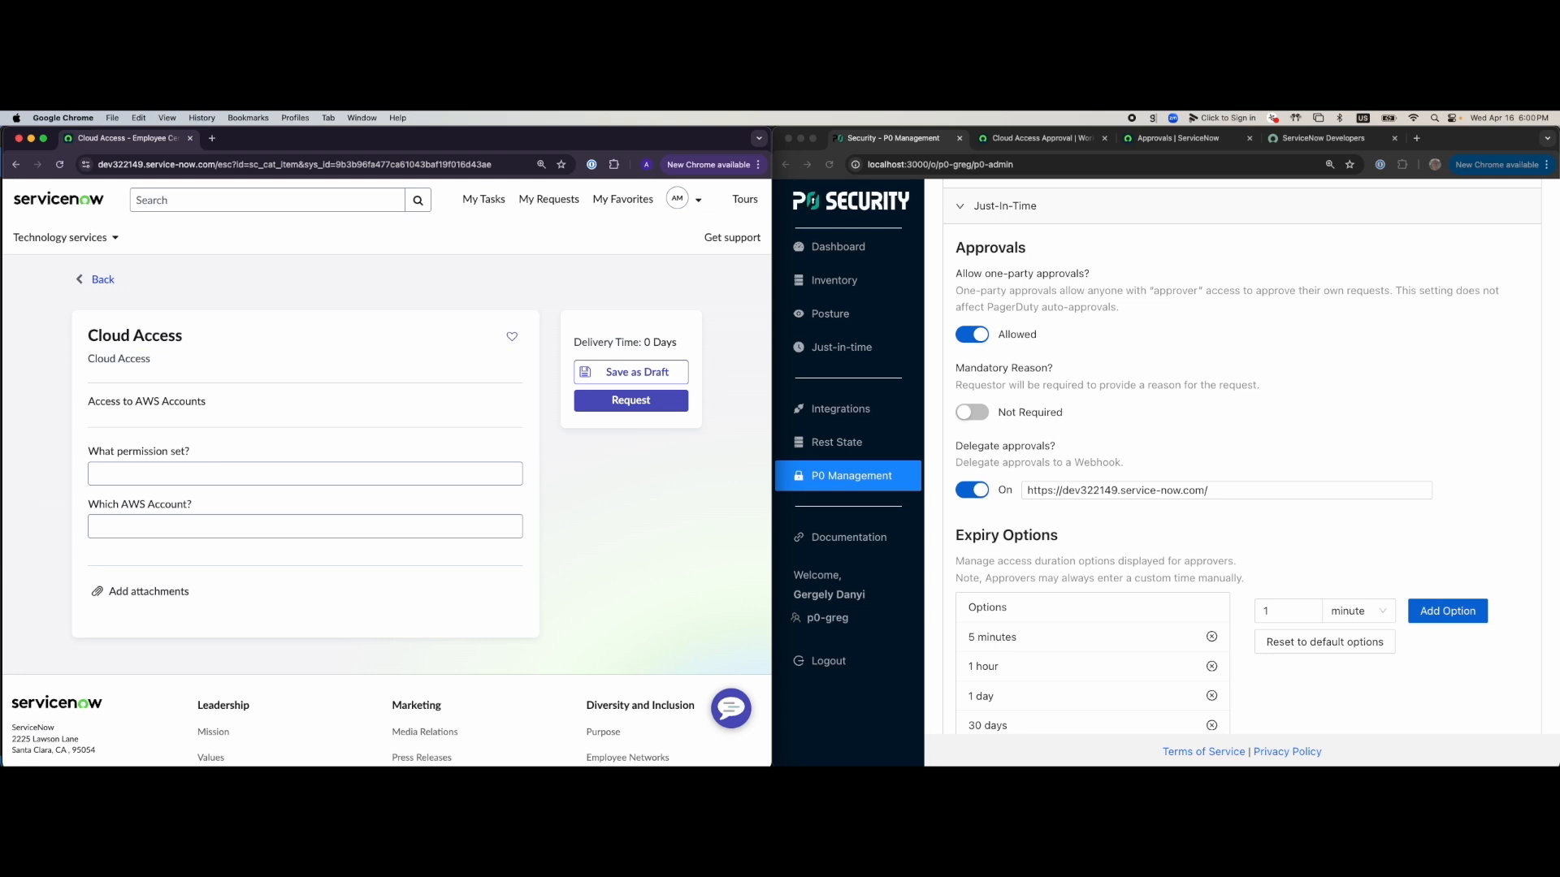
{"action": "key", "text": "super+Tab"}
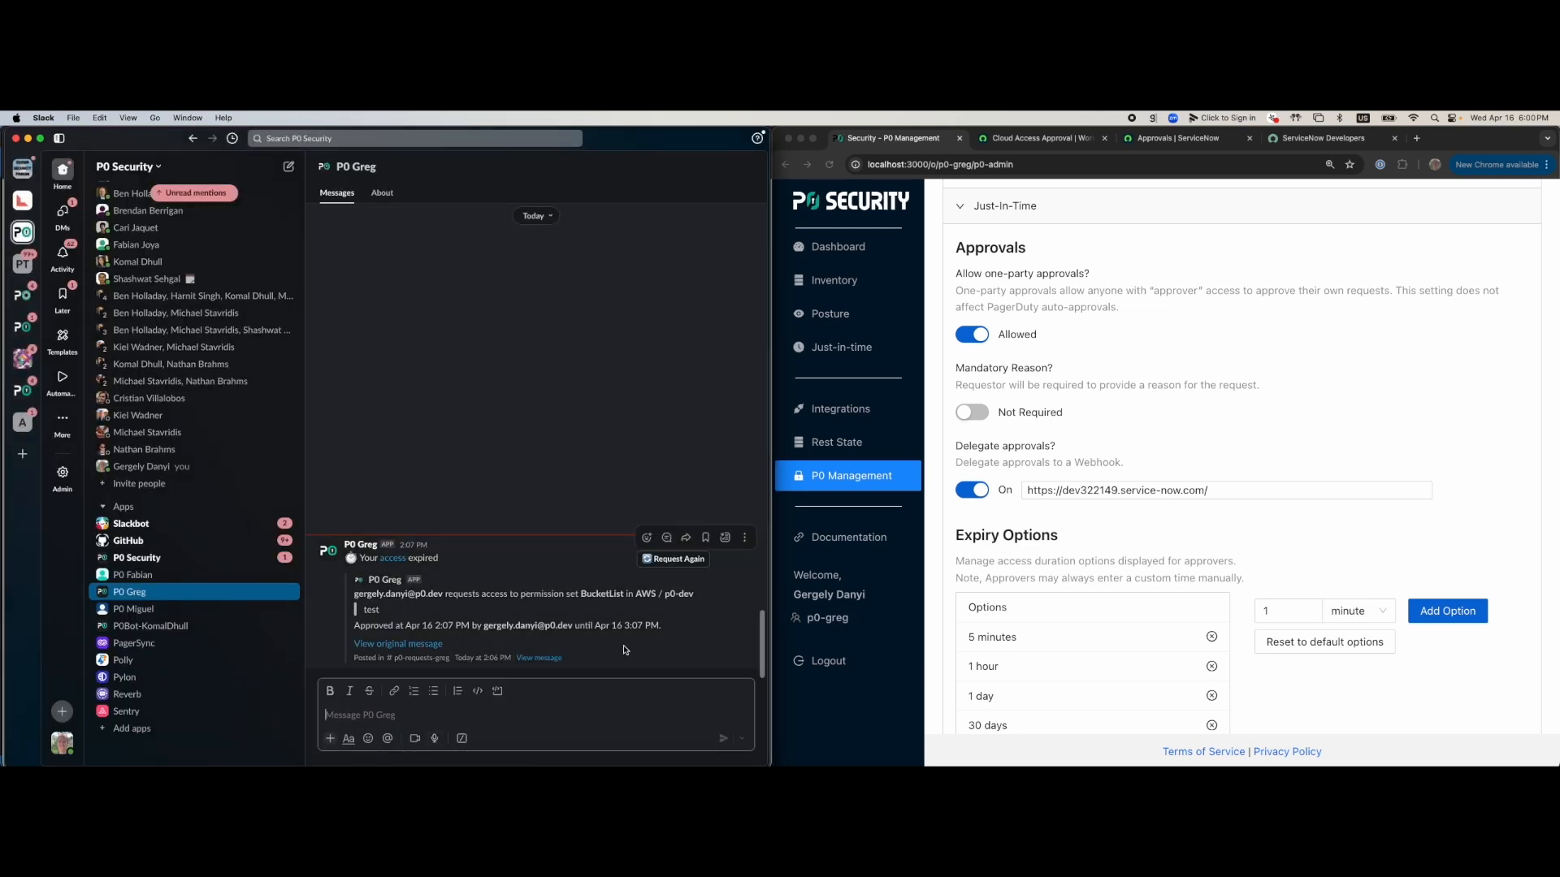
Run '/p0-greg request aws permissions' in the P0 Greg DM, keeping account p0-dev
{"action": "type", "text": "/p0-greg"}
{"action": "key", "text": "Return"}
{"action": "type", "text": "/p0"}
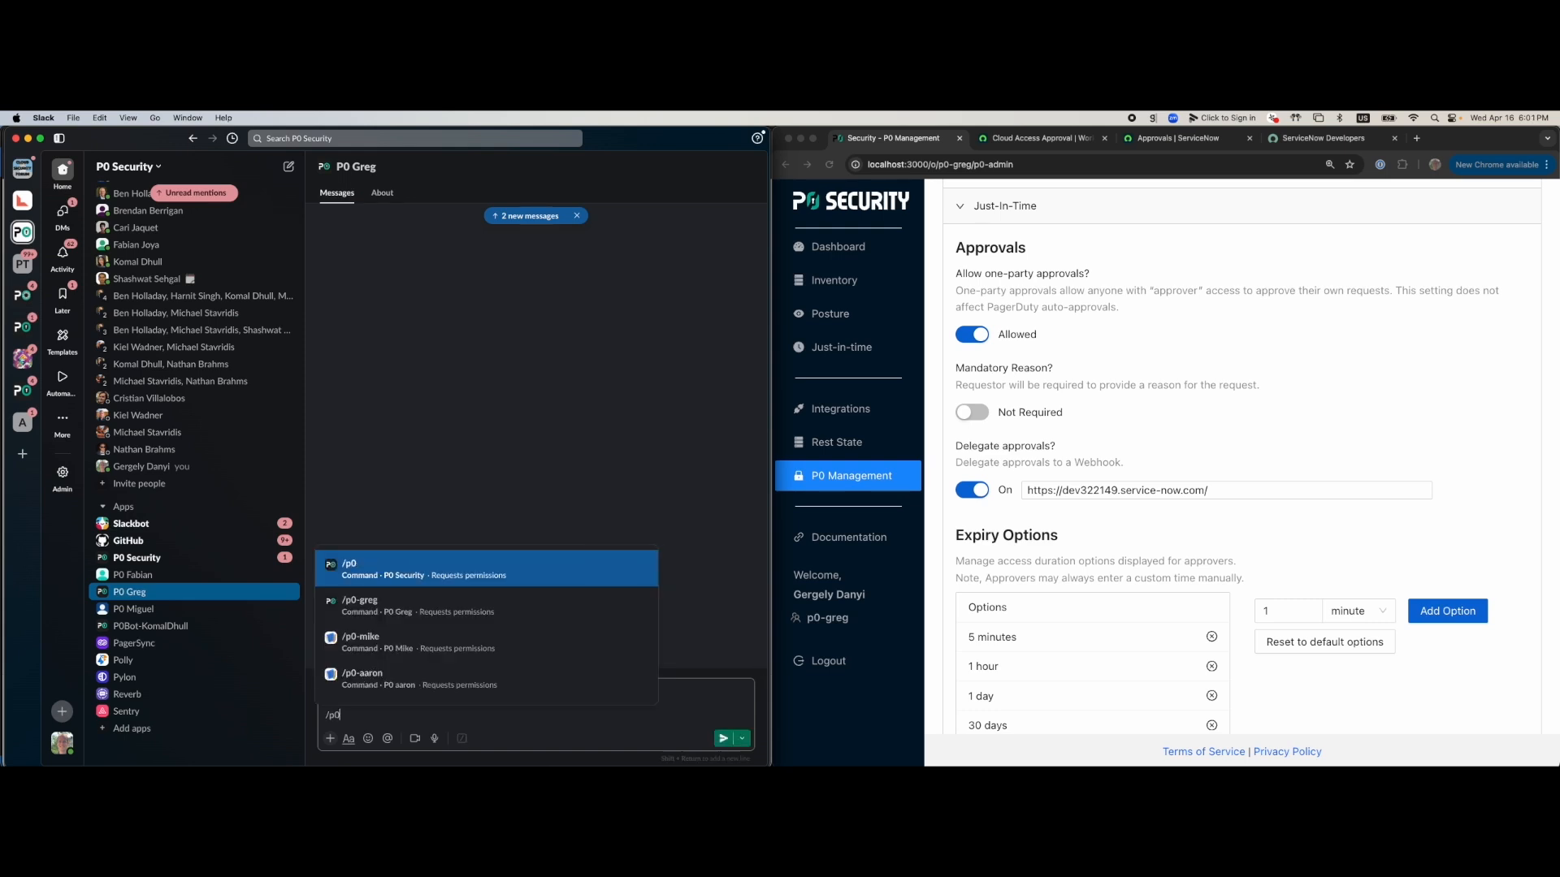
{"action": "type", "text": "-gre"}
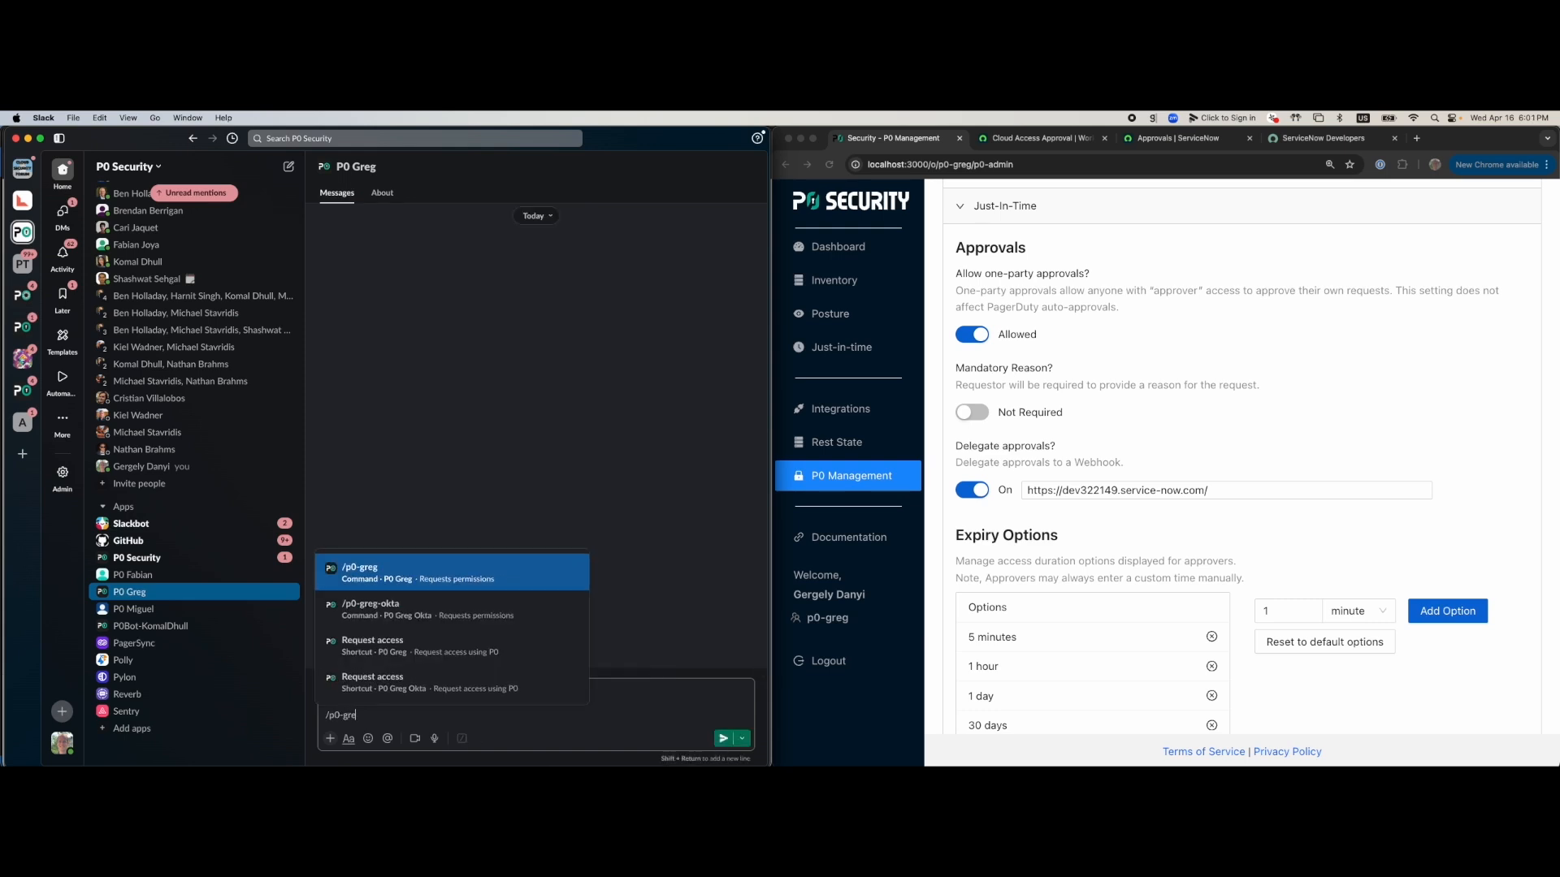
{"action": "type", "text": "g request aws permissin"}
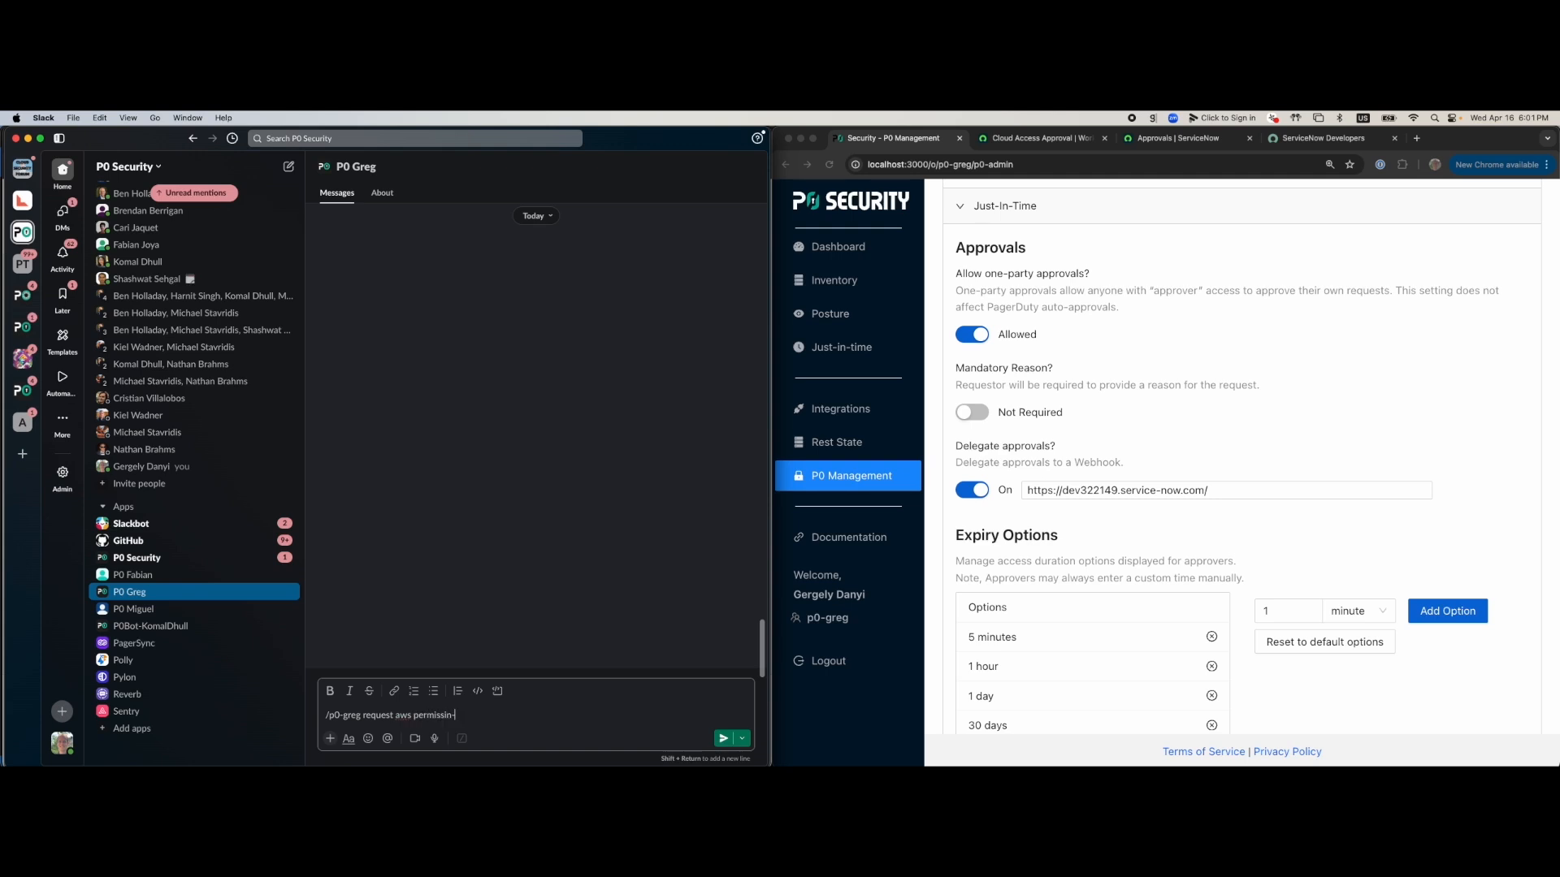
{"action": "type", "text": "ons"}
{"action": "key", "text": "Return"}
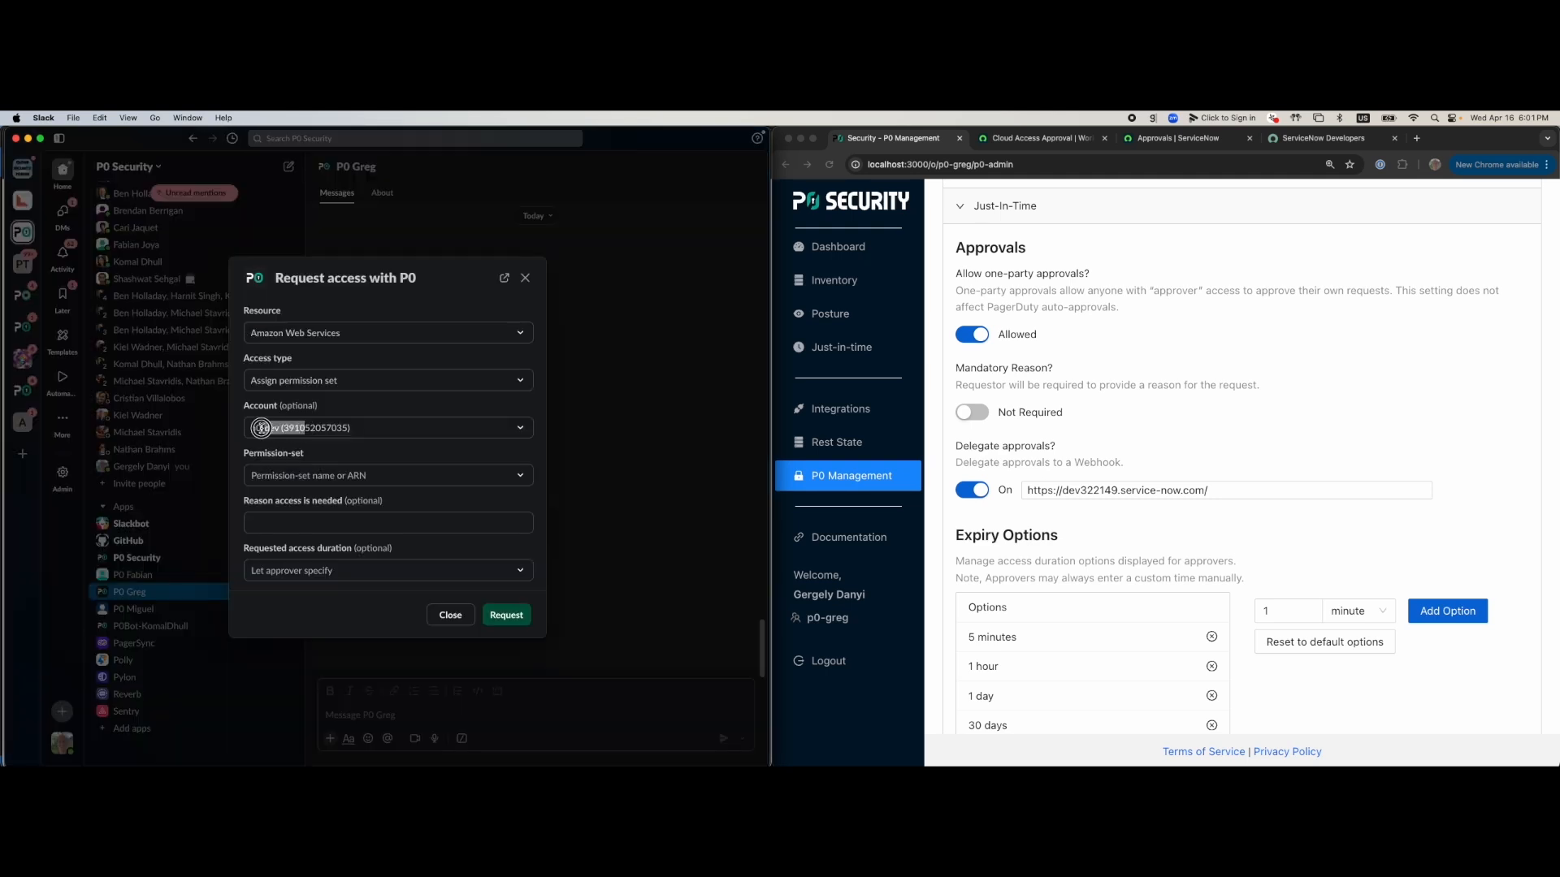
{"action": "left_click", "coordinate": [313, 423]}
{"action": "left_click", "coordinate": [444, 289]}
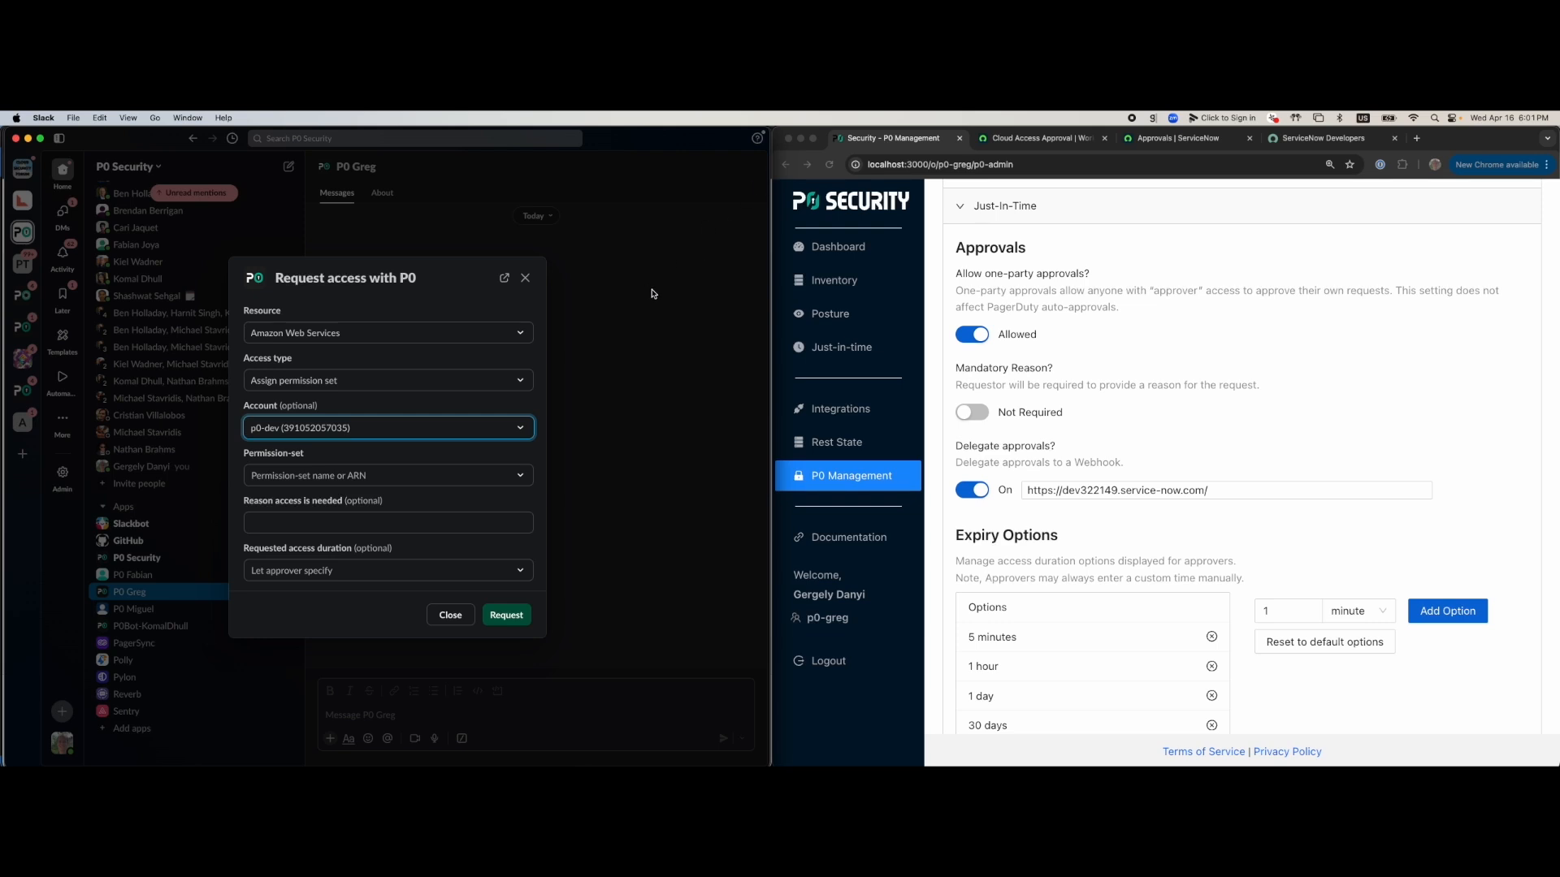
{"action": "key", "text": "super+Tab"}
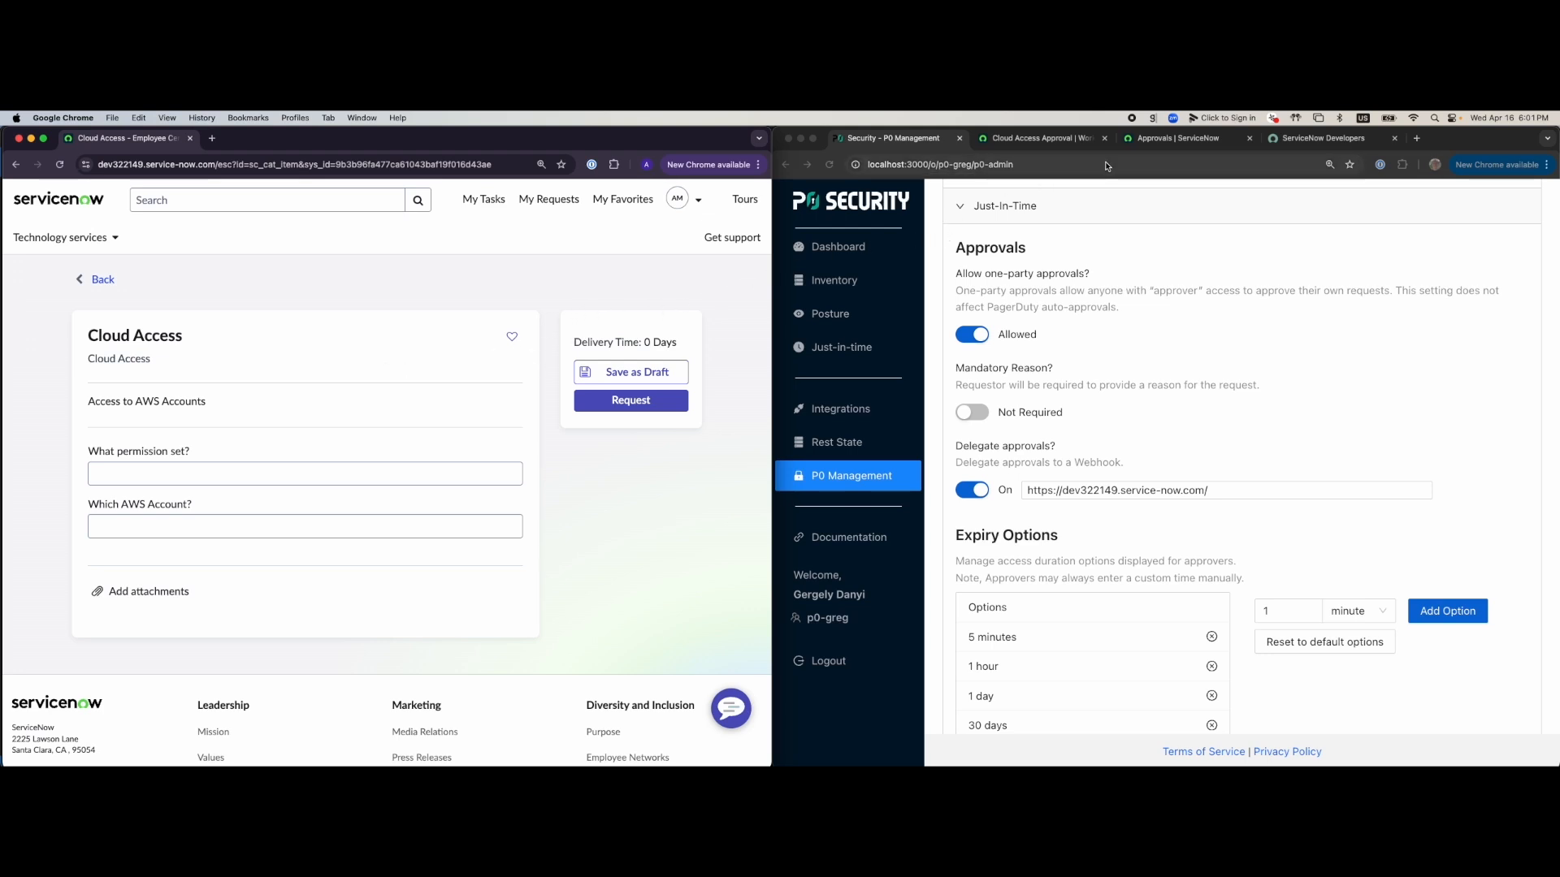
{"action": "left_click", "coordinate": [1194, 491]}
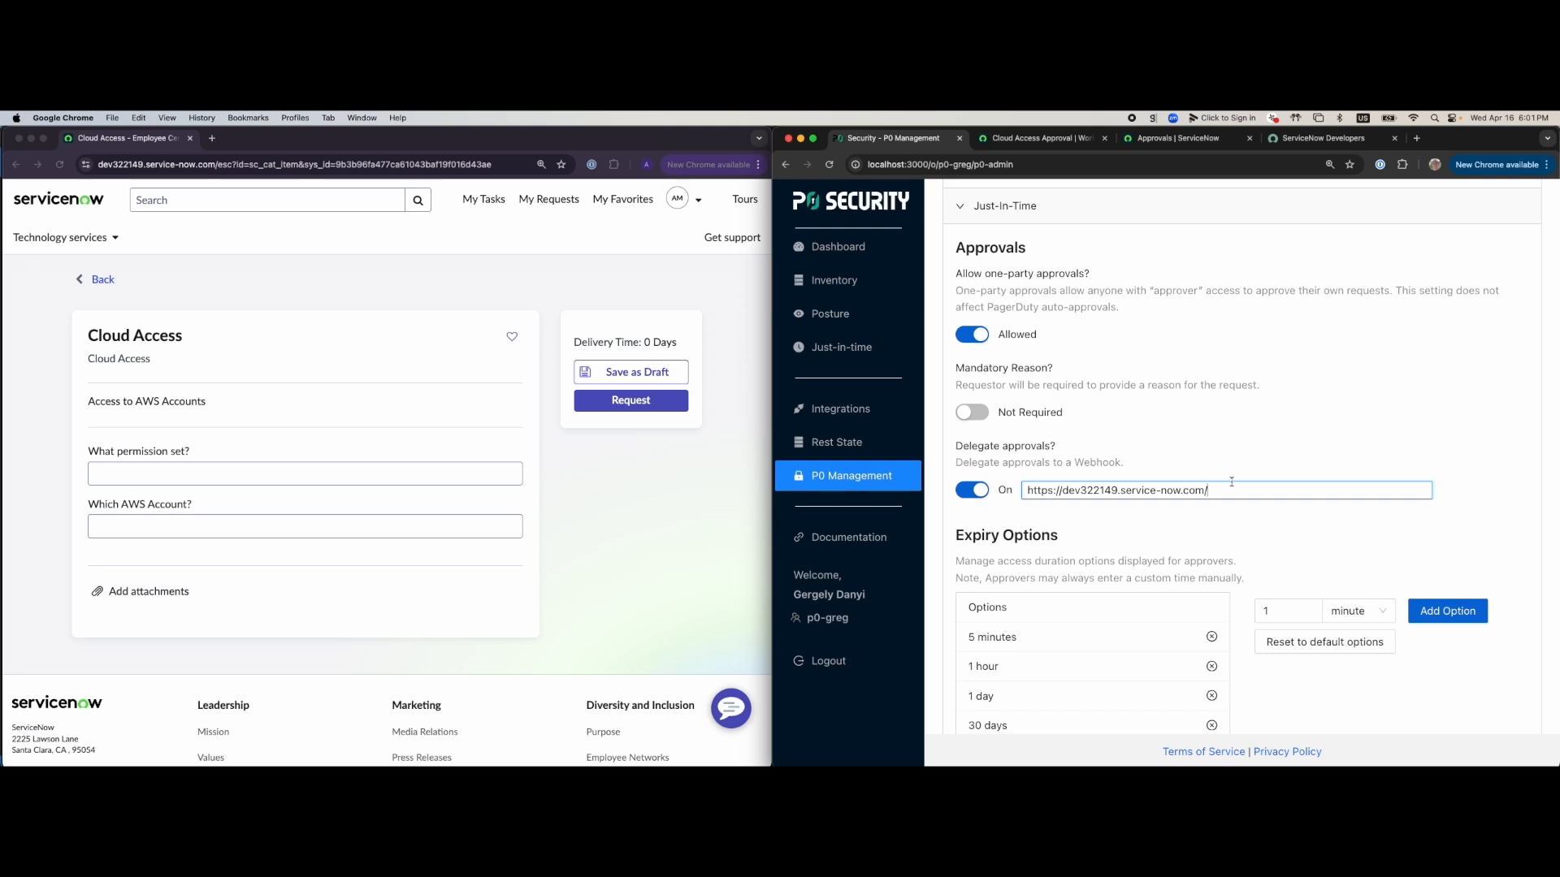
{"action": "left_click", "coordinate": [358, 474]}
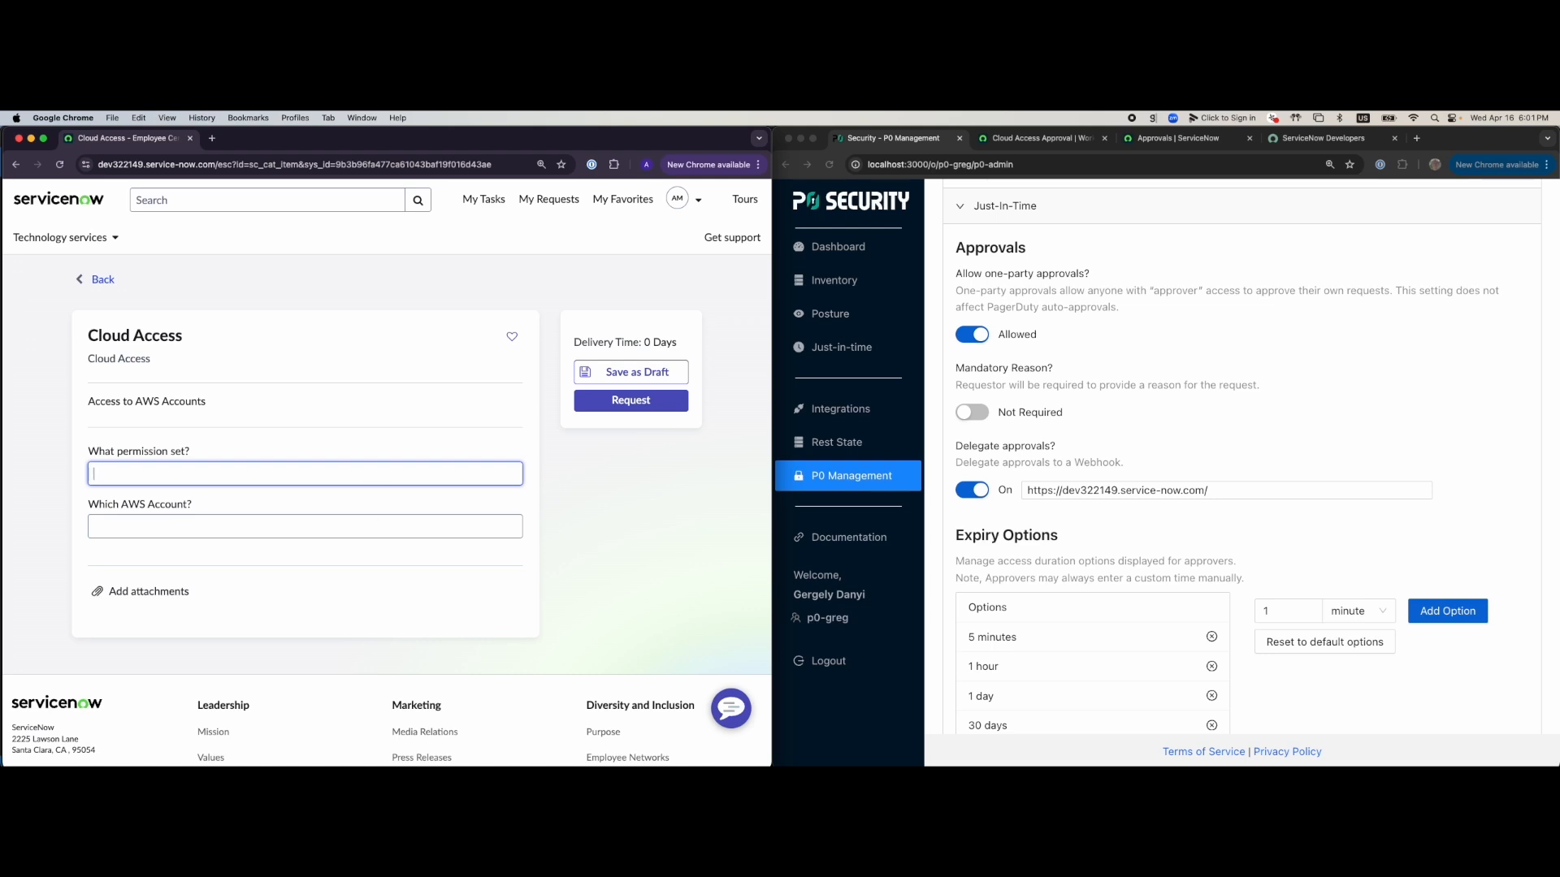
Request the BucketList permission set for the pasted AWS account ID and confirm the submission
{"action": "type", "text": "BucketList"}
{"action": "key", "text": "super+Tab"}
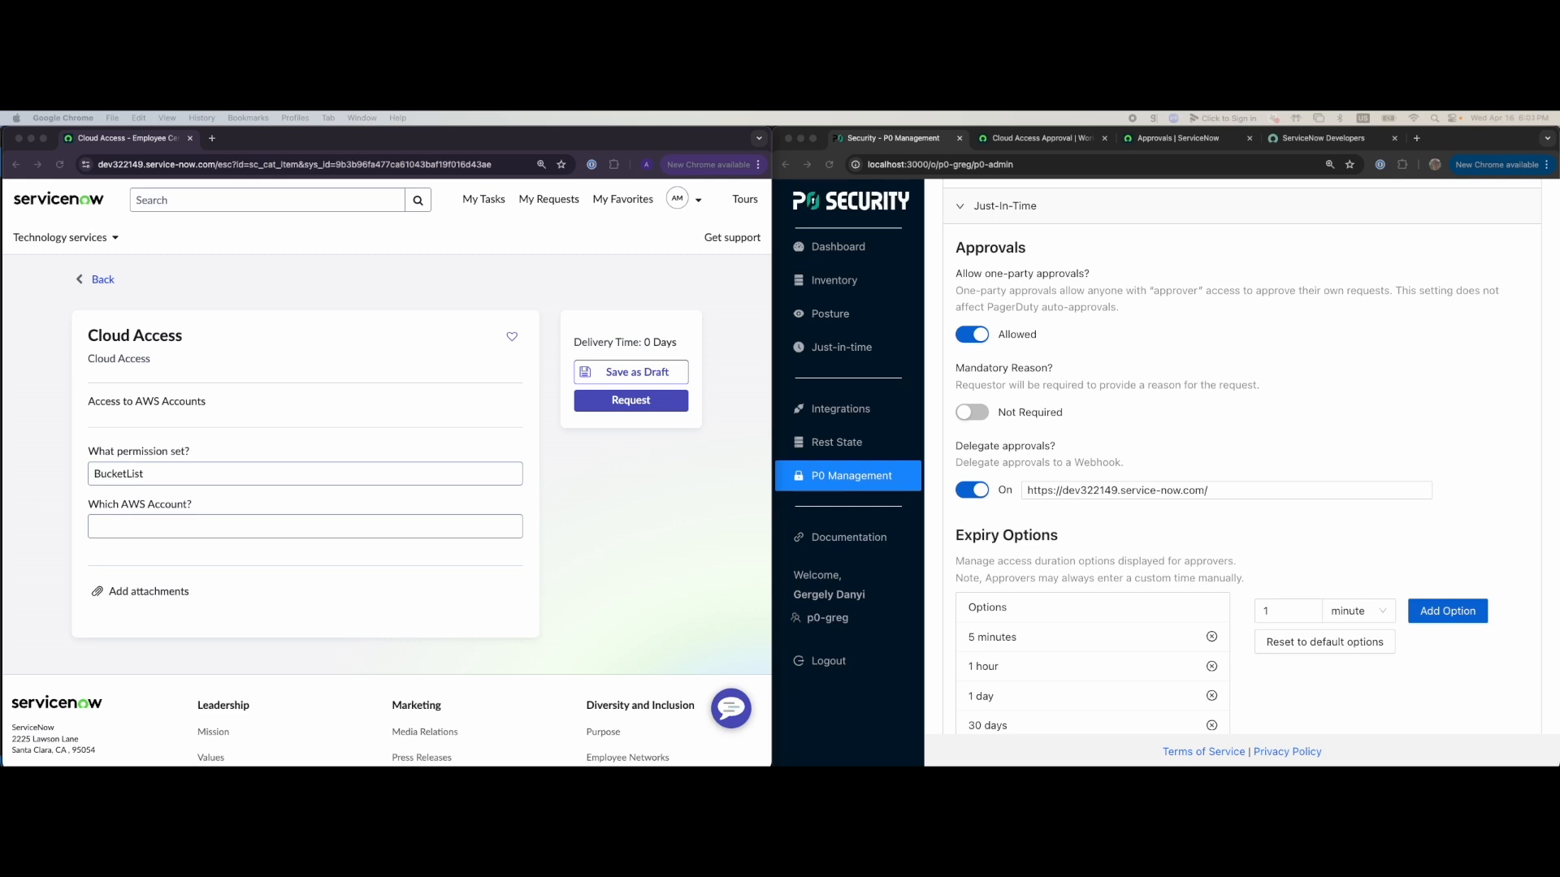
{"action": "left_click", "coordinate": [279, 528]}
{"action": "key", "text": "super+v"}
{"action": "left_click", "coordinate": [638, 403]}
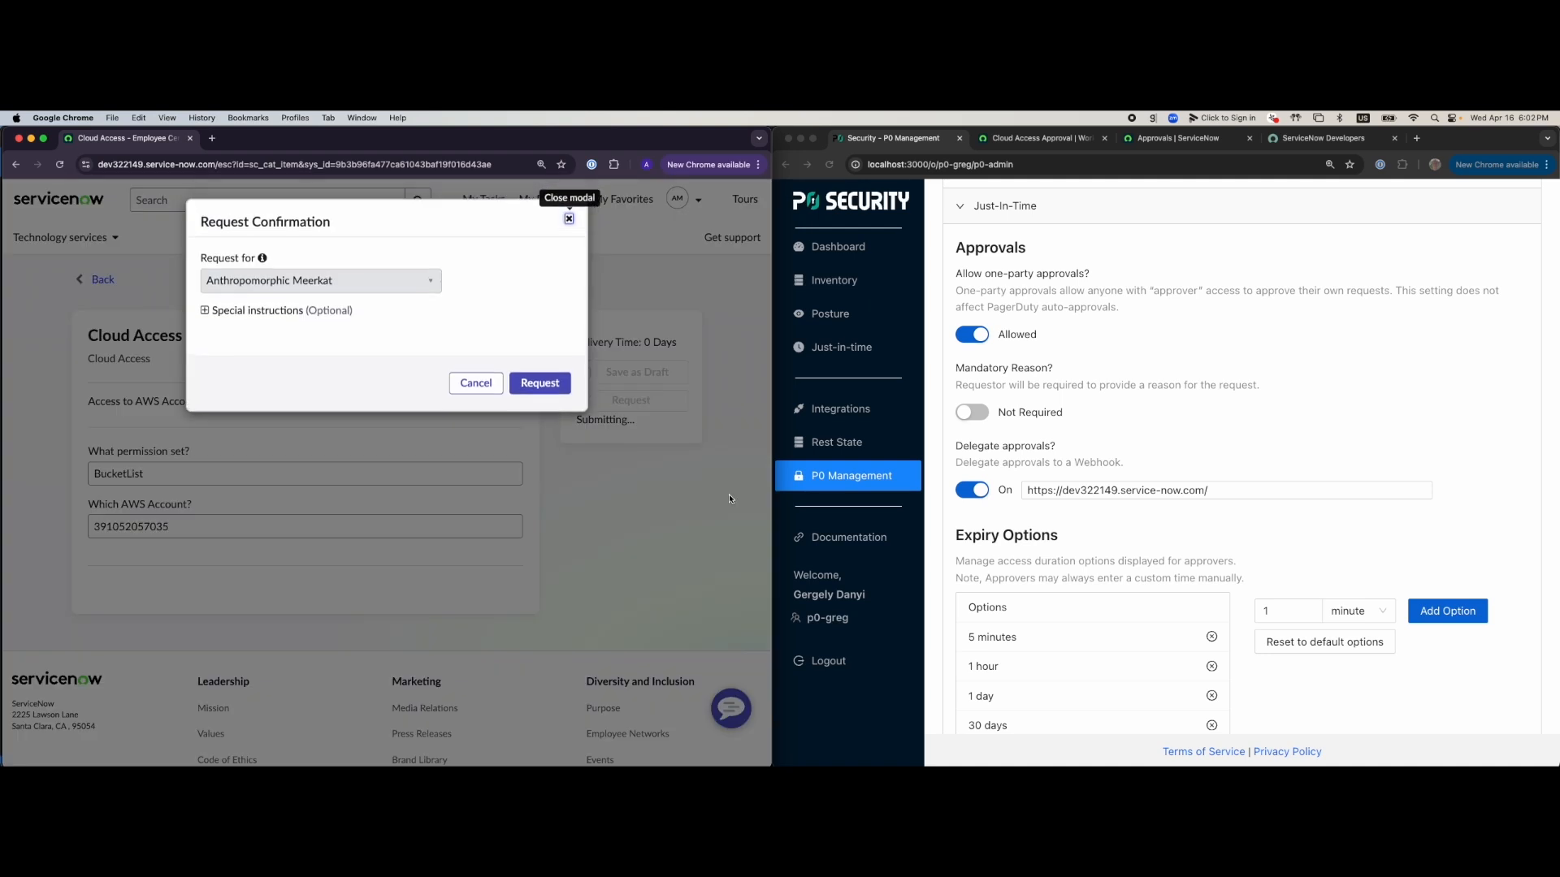
{"action": "left_click", "coordinate": [539, 384]}
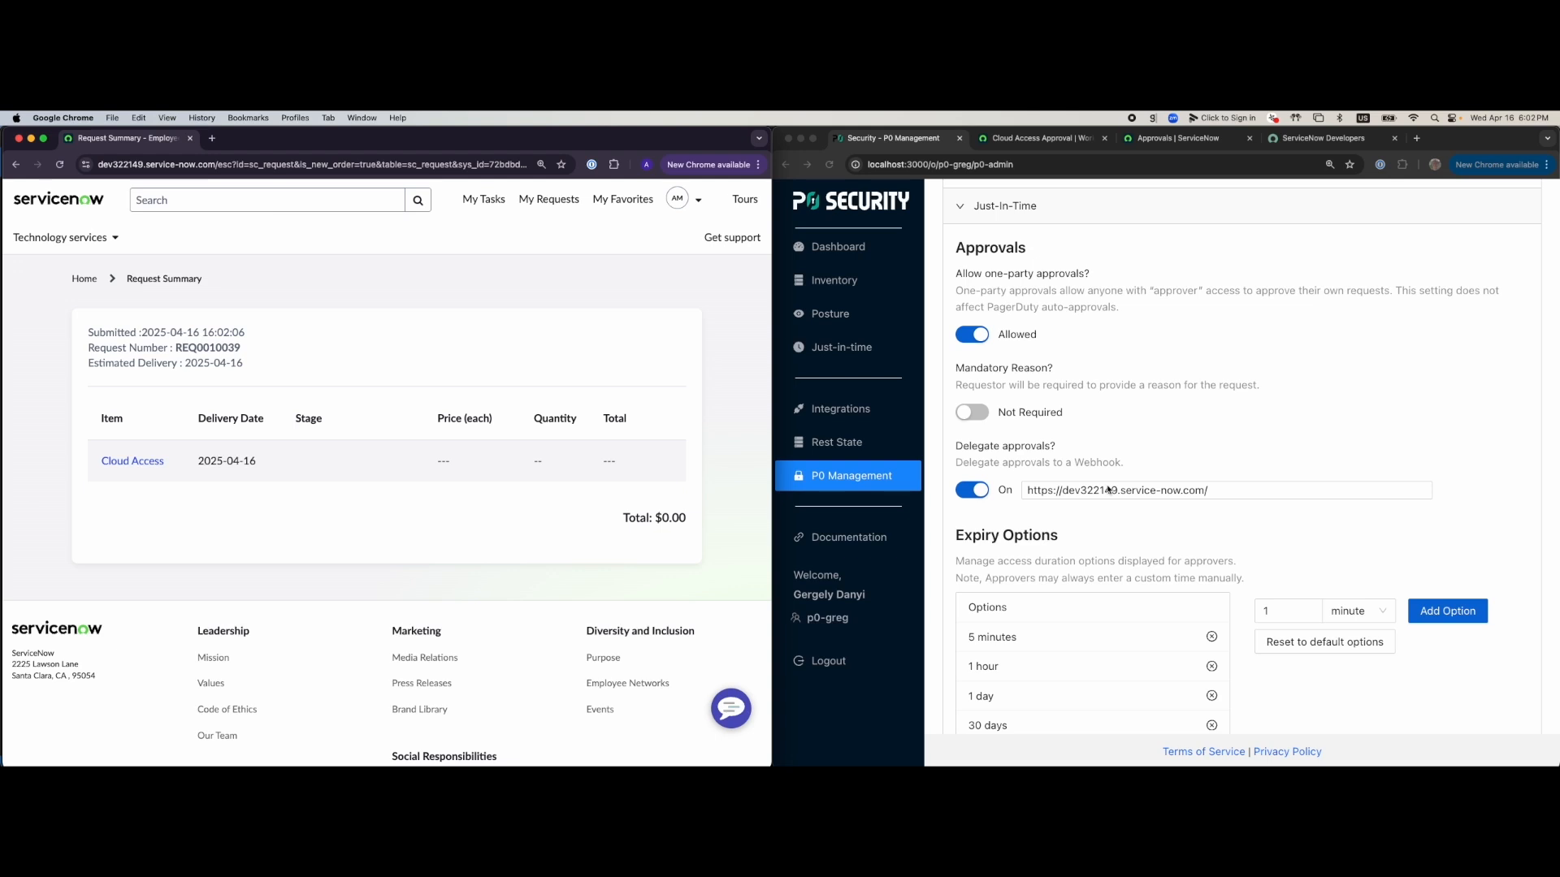
Dismiss Slack's request dialog and open the p0-requests-greg channel showing the BucketList request
{"action": "left_click", "coordinate": [1027, 141]}
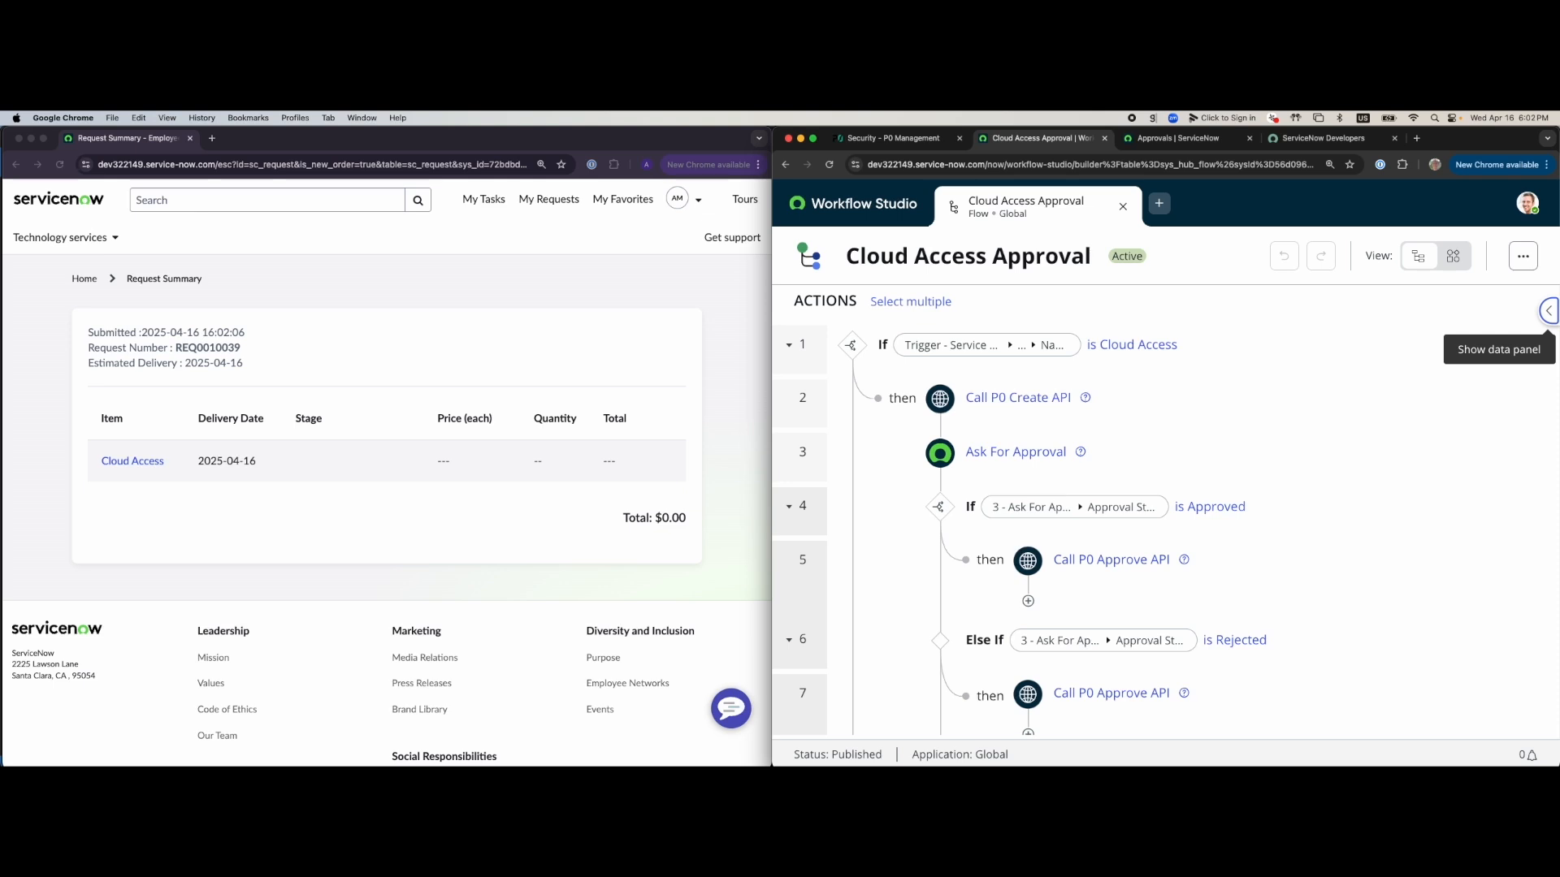
{"action": "key", "text": "super+Tab"}
{"action": "left_click", "coordinate": [461, 625]}
{"action": "scroll", "coordinate": [217, 419], "scroll_direction": "up", "scroll_amount": 10}
{"action": "scroll", "coordinate": [217, 420], "scroll_direction": "up", "scroll_amount": 5}
{"action": "left_click", "coordinate": [195, 346]}
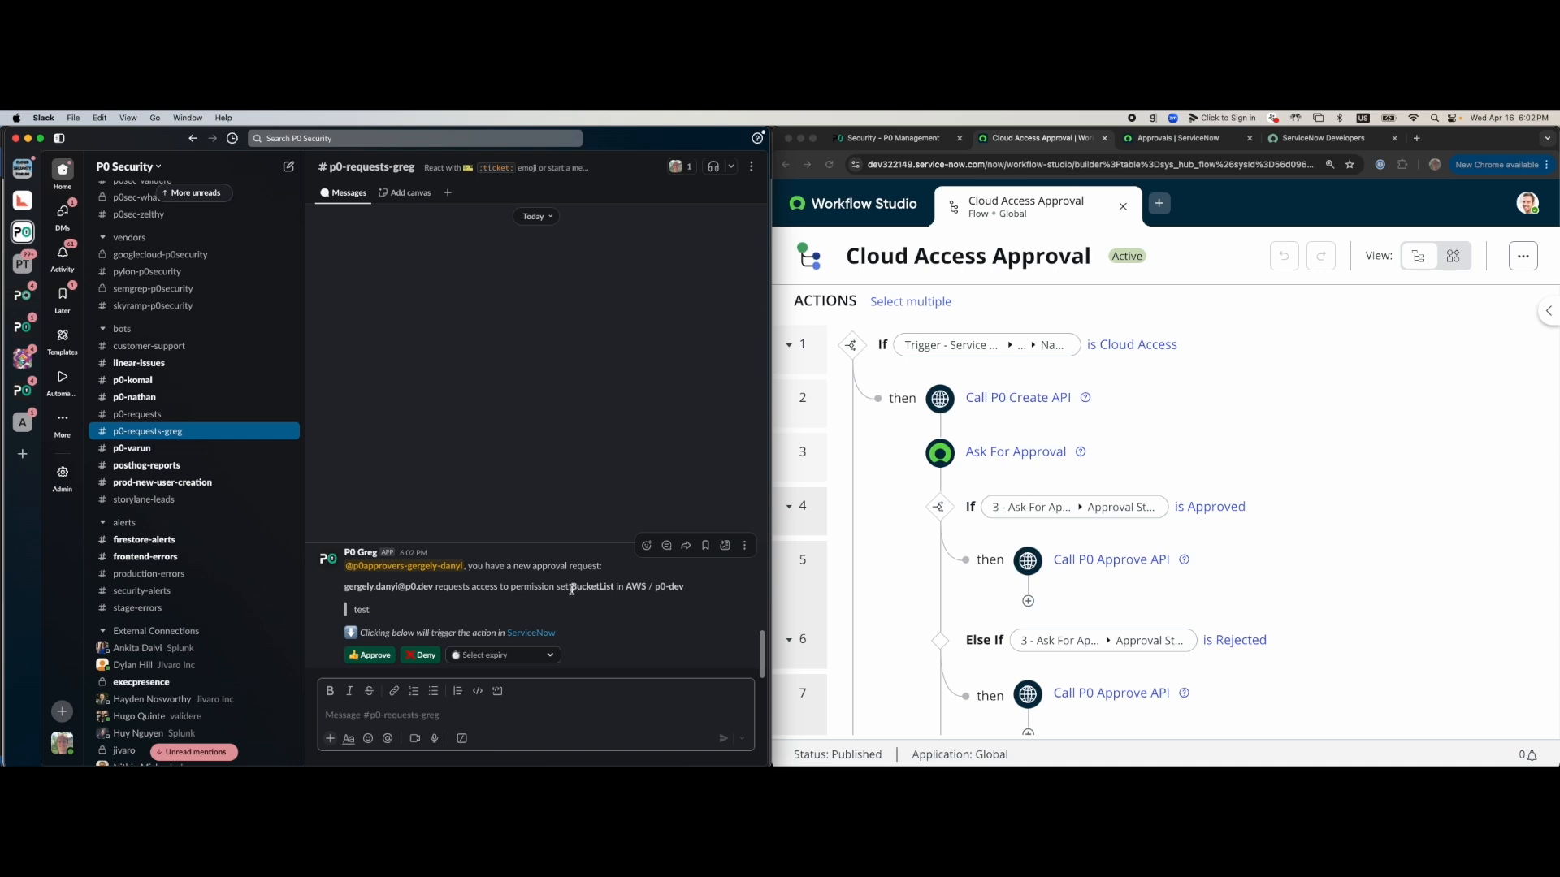
Read the BucketList request and its ServiceNow note, then show ServiceNow's Approvals list
{"action": "left_click_drag", "start_coordinate": [571, 590], "coordinate": [687, 589]}
{"action": "left_click", "coordinate": [578, 632]}
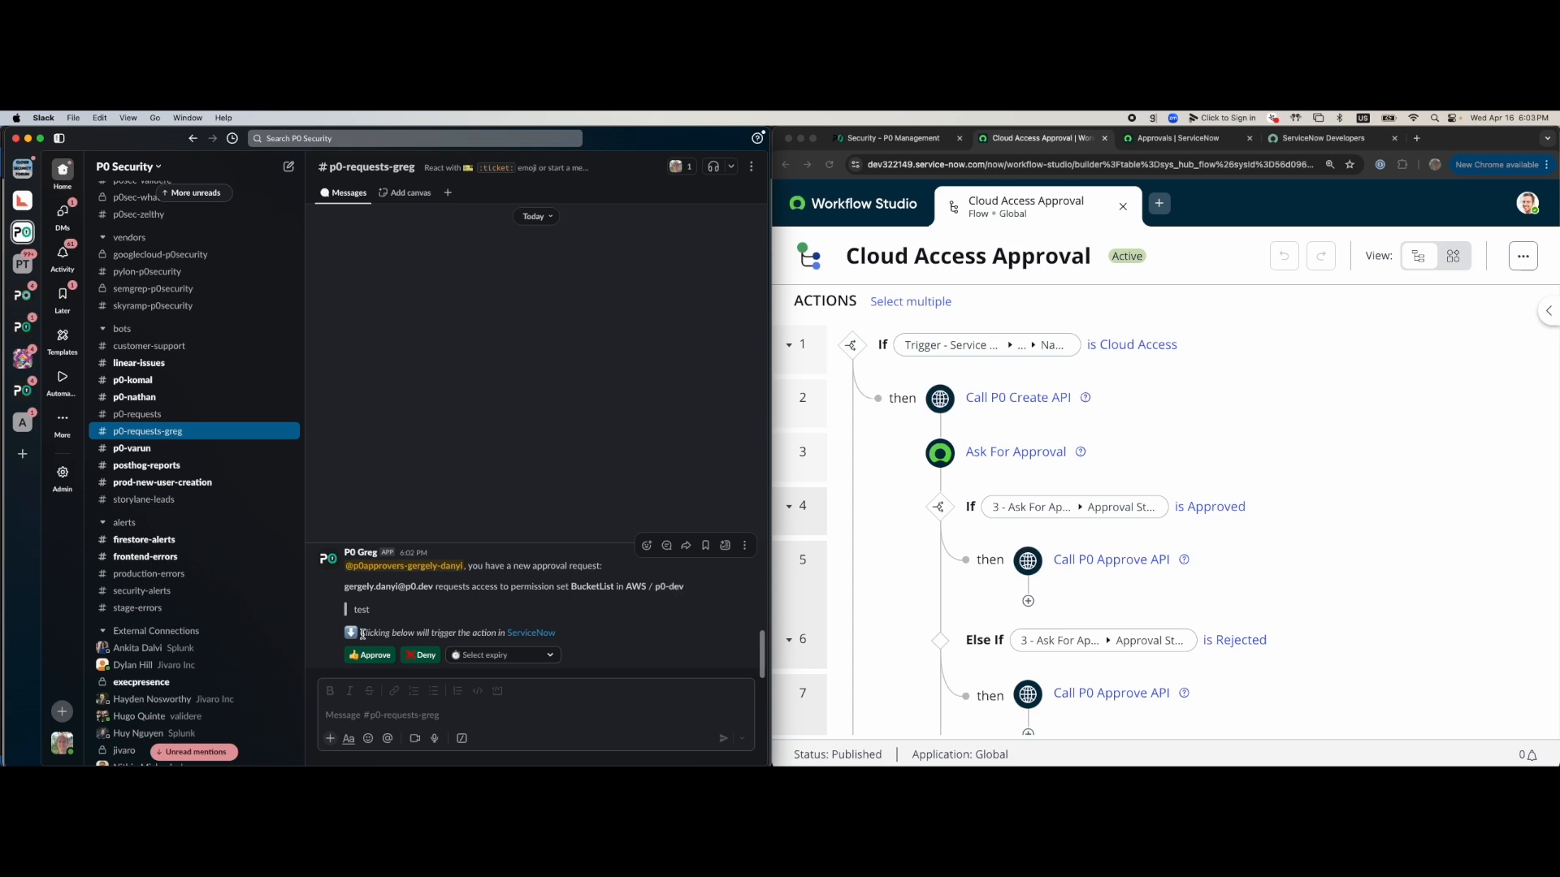
{"action": "left_click_drag", "start_coordinate": [362, 634], "coordinate": [563, 637]}
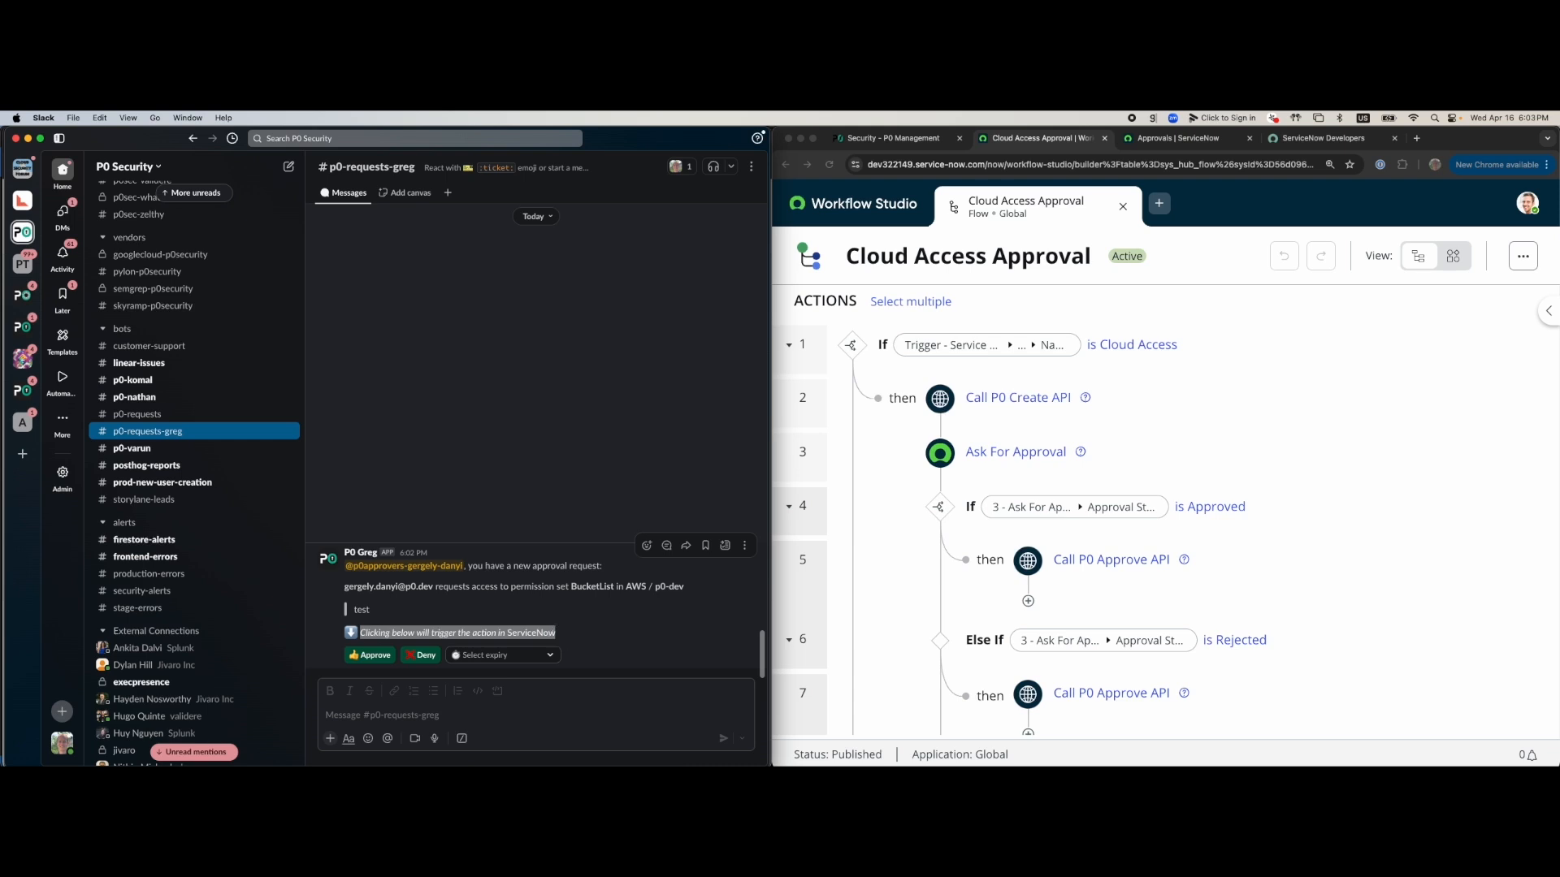
{"action": "left_click", "coordinate": [579, 638]}
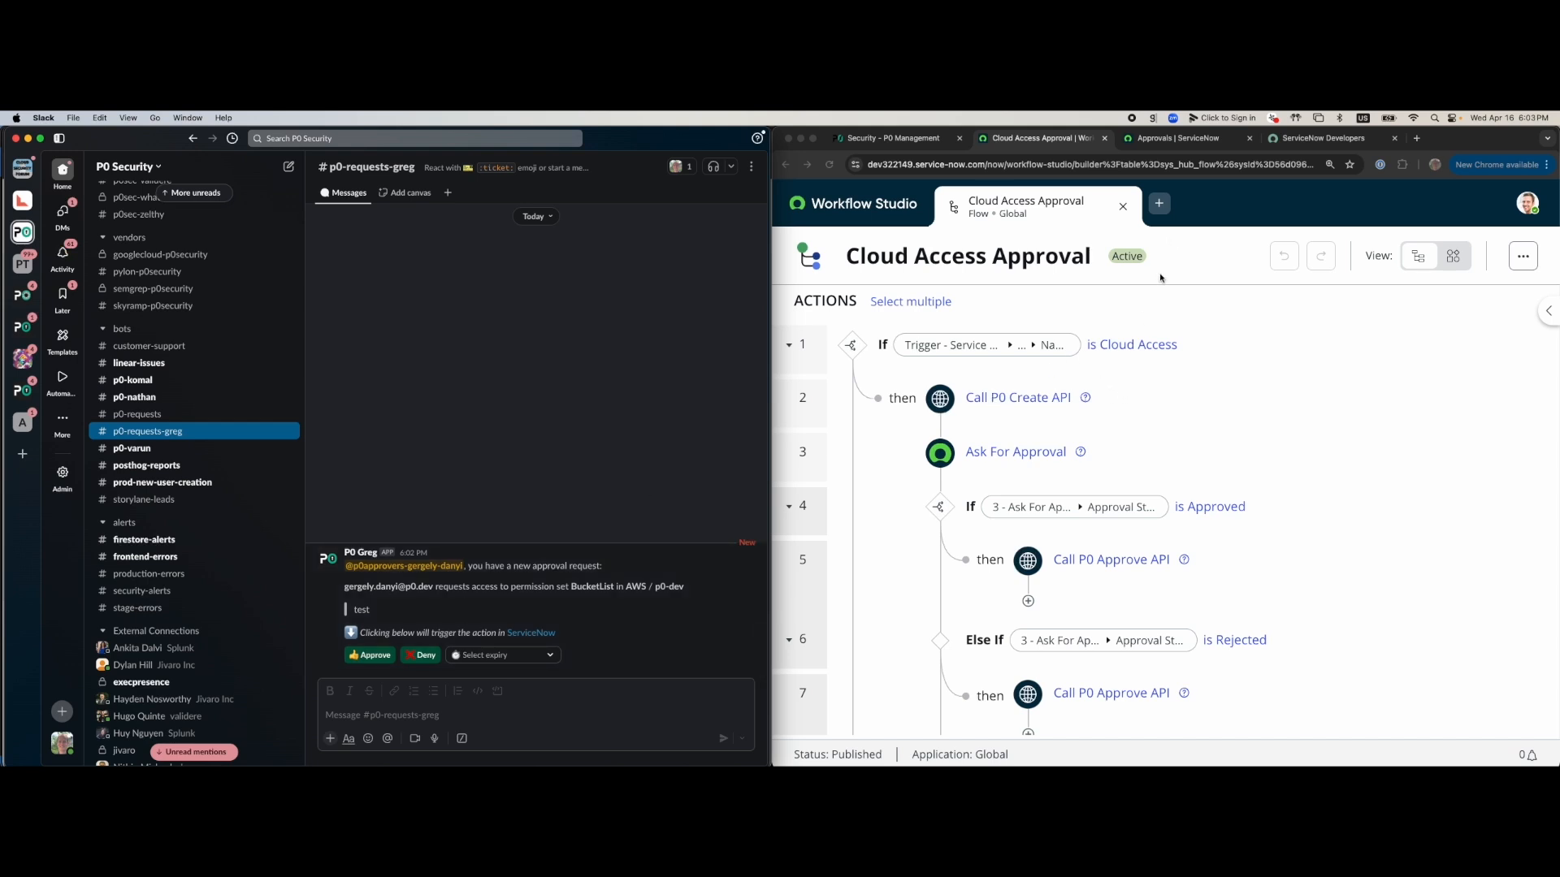
{"action": "left_click", "coordinate": [1183, 139]}
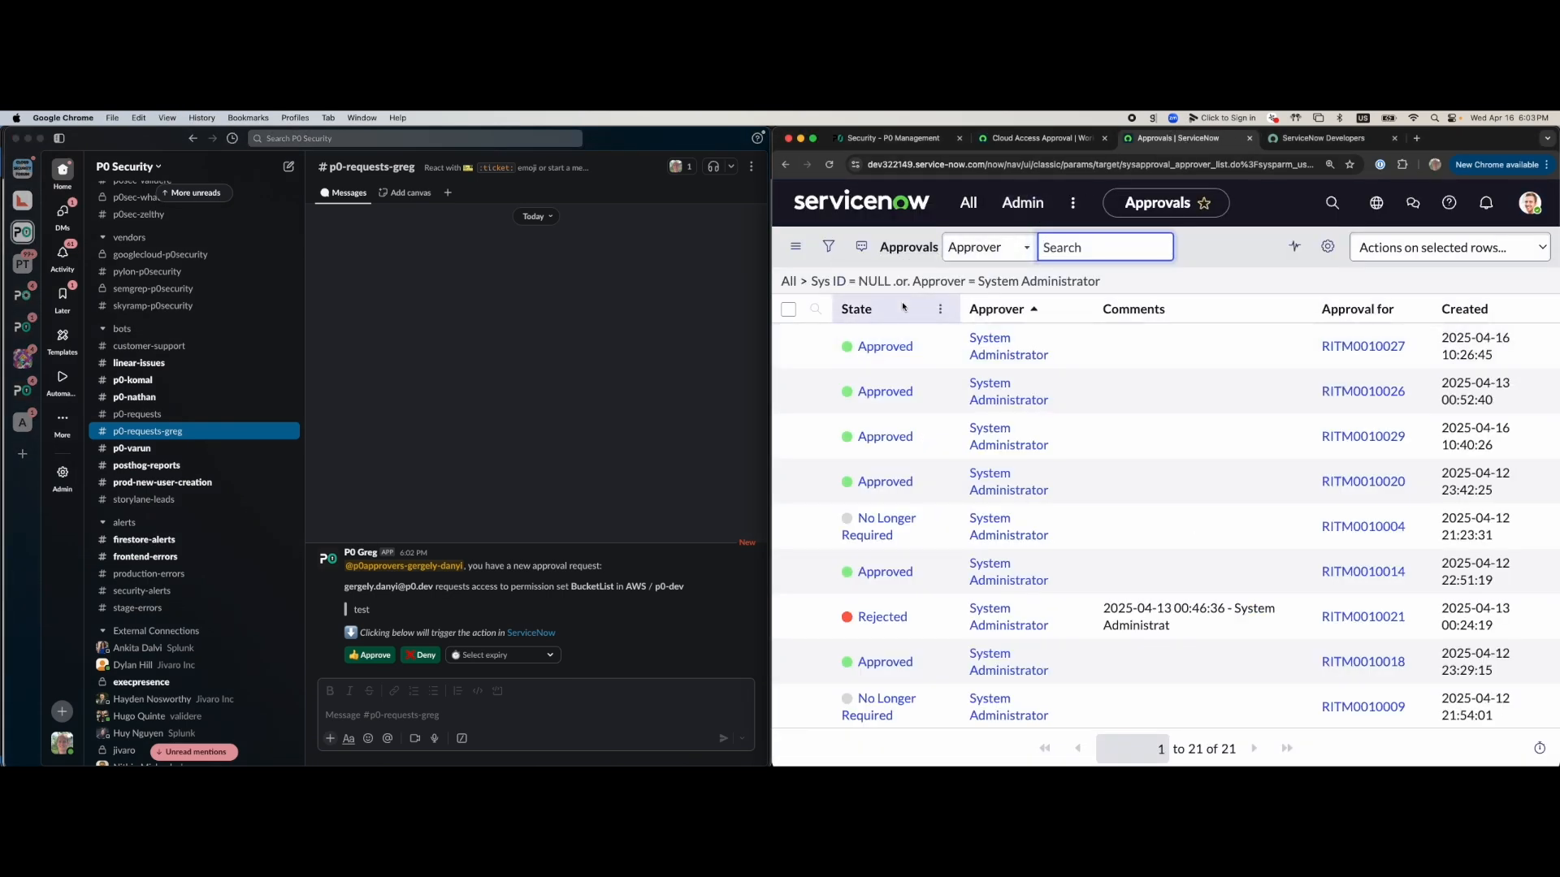
Refresh the Approvals list and approve the pending Cloud Access request RITM0010031
{"action": "left_click", "coordinate": [830, 166]}
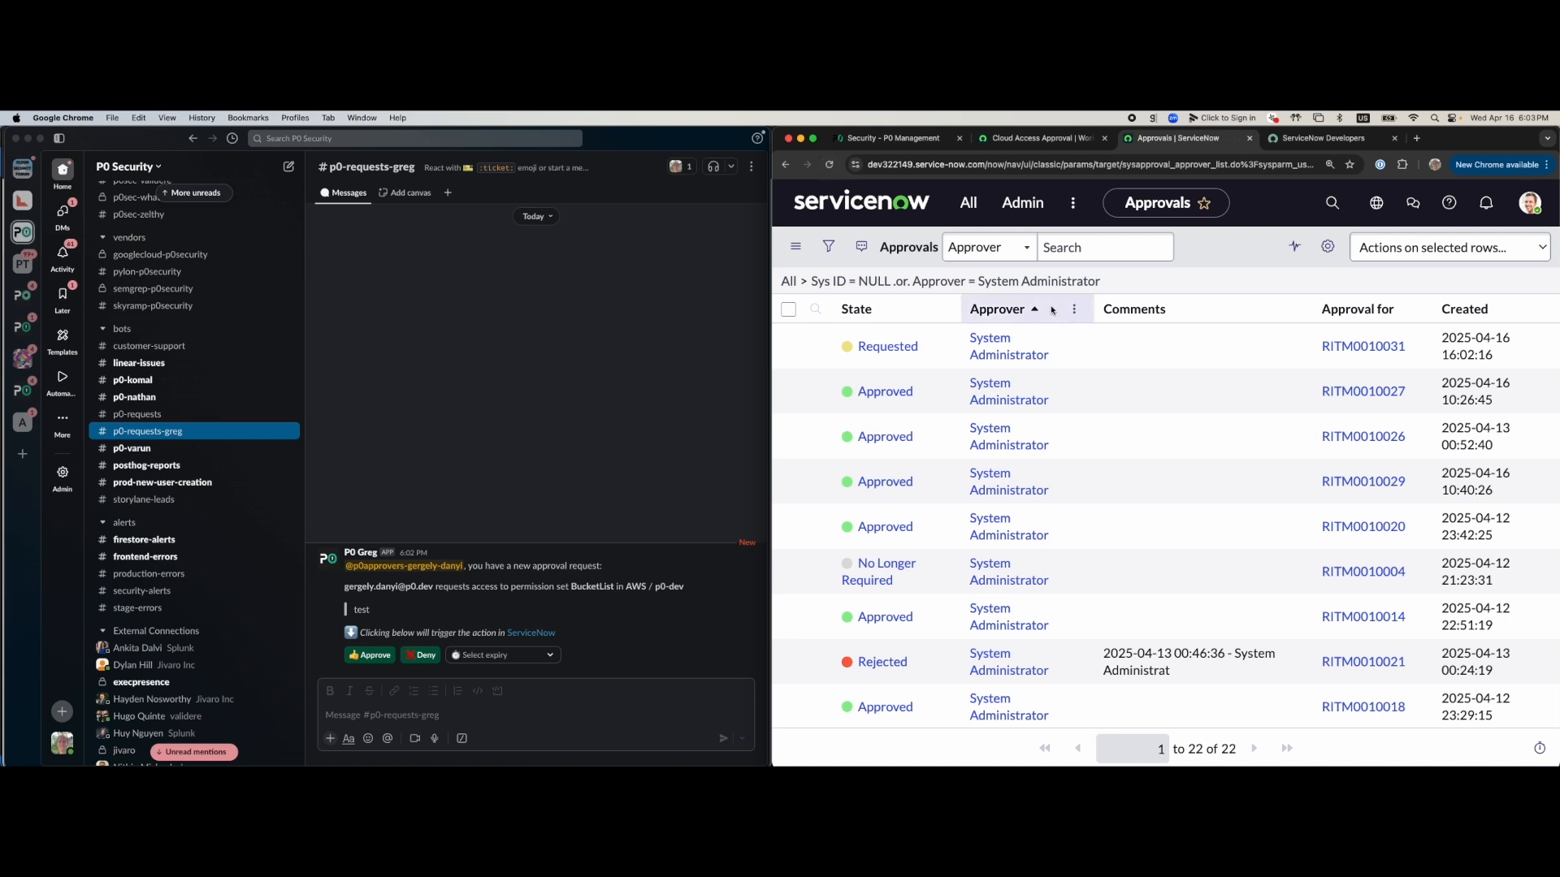
{"action": "left_click", "coordinate": [906, 351]}
{"action": "left_click", "coordinate": [888, 347]}
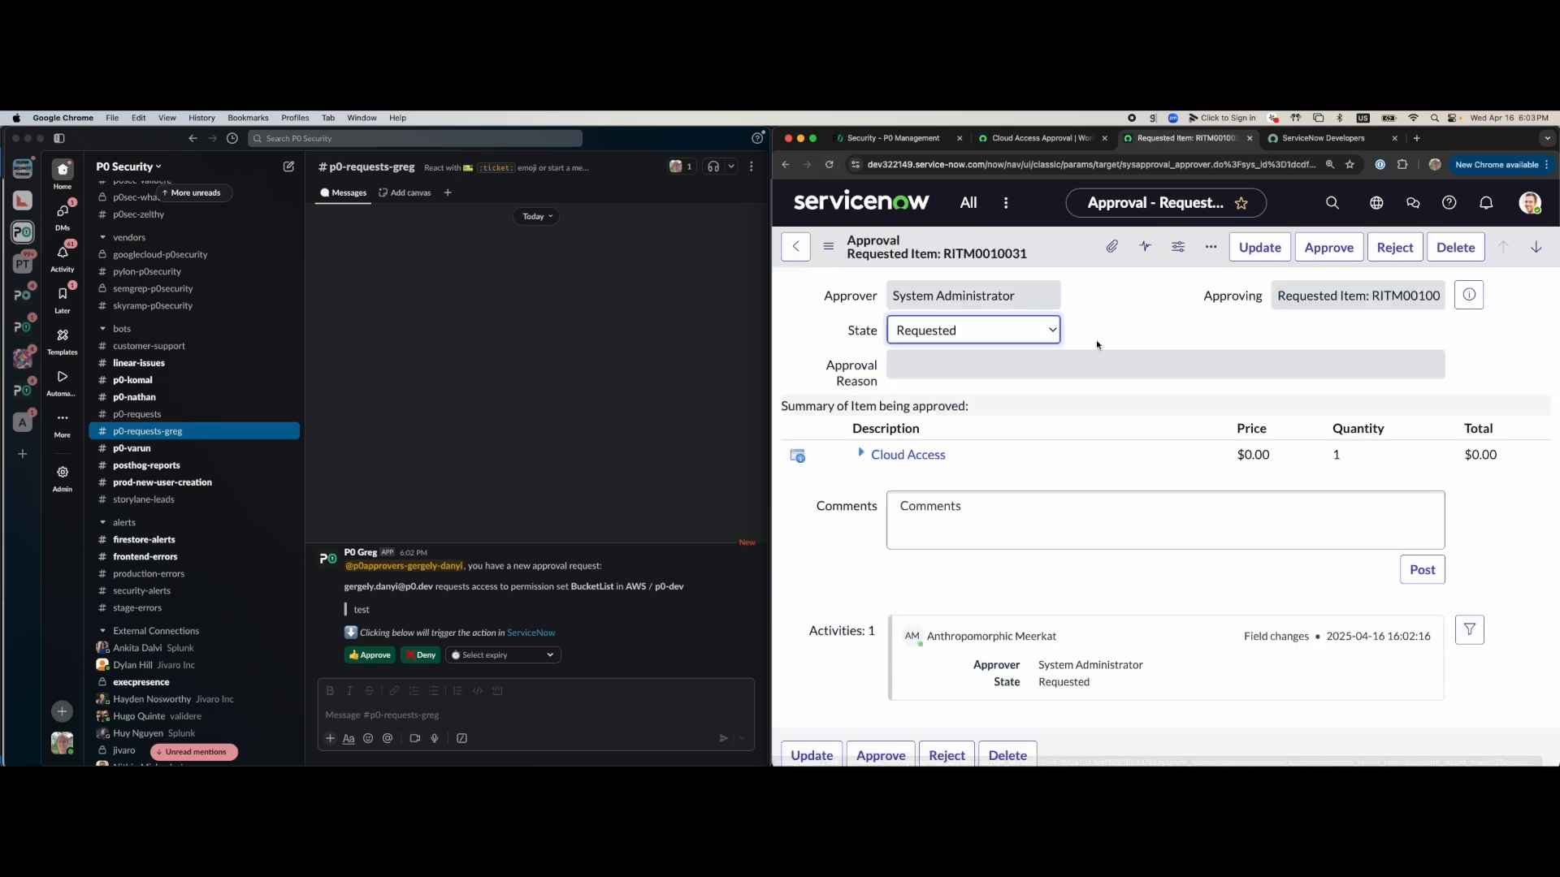
{"action": "left_click", "coordinate": [1329, 250]}
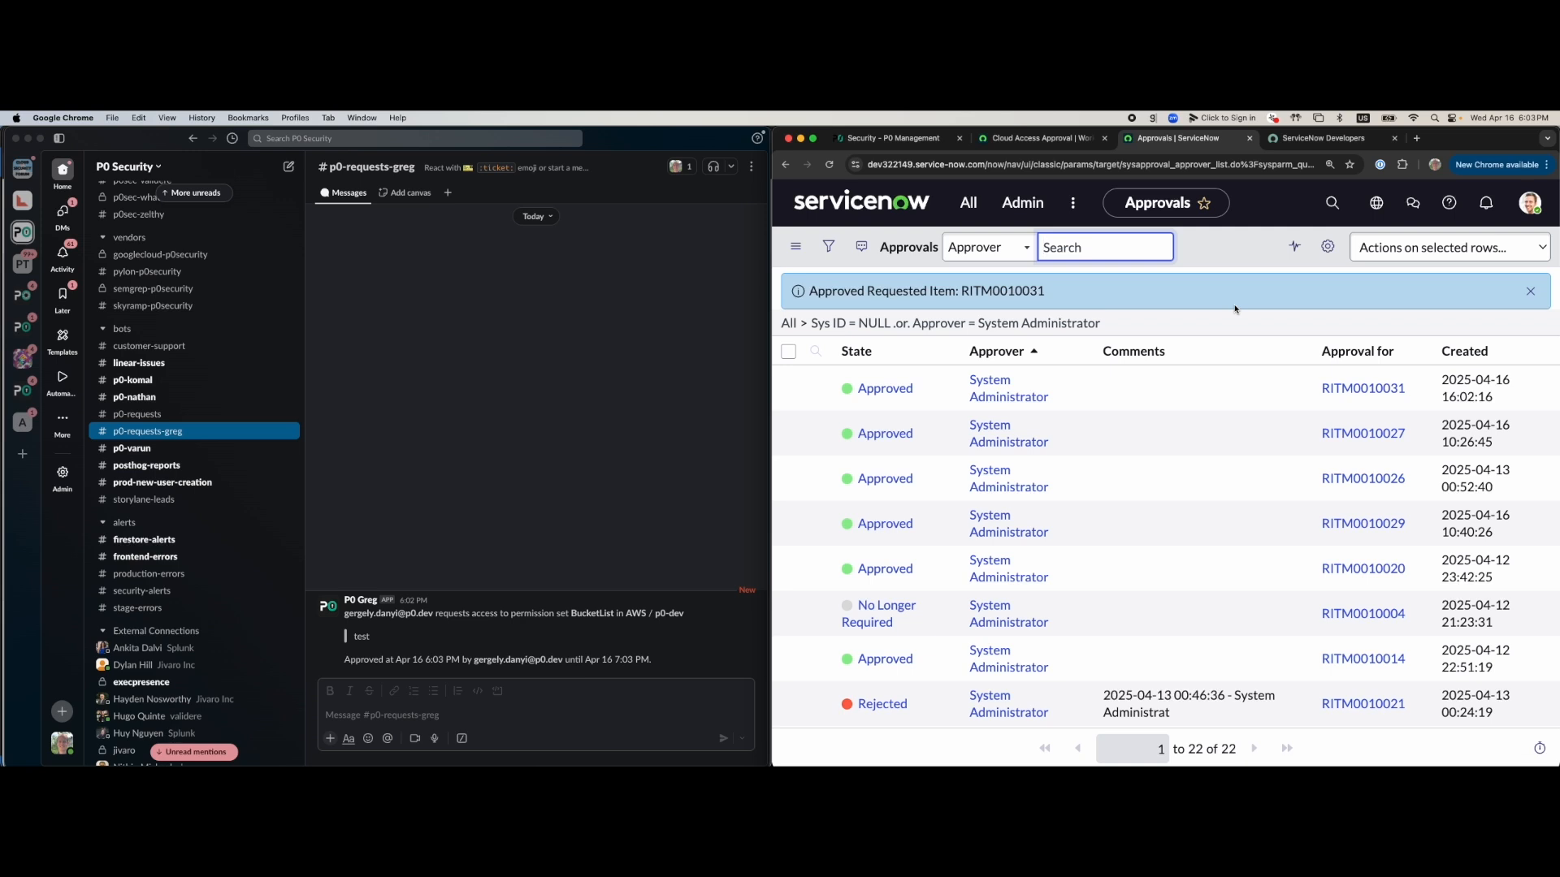
{"action": "left_click", "coordinate": [1067, 144]}
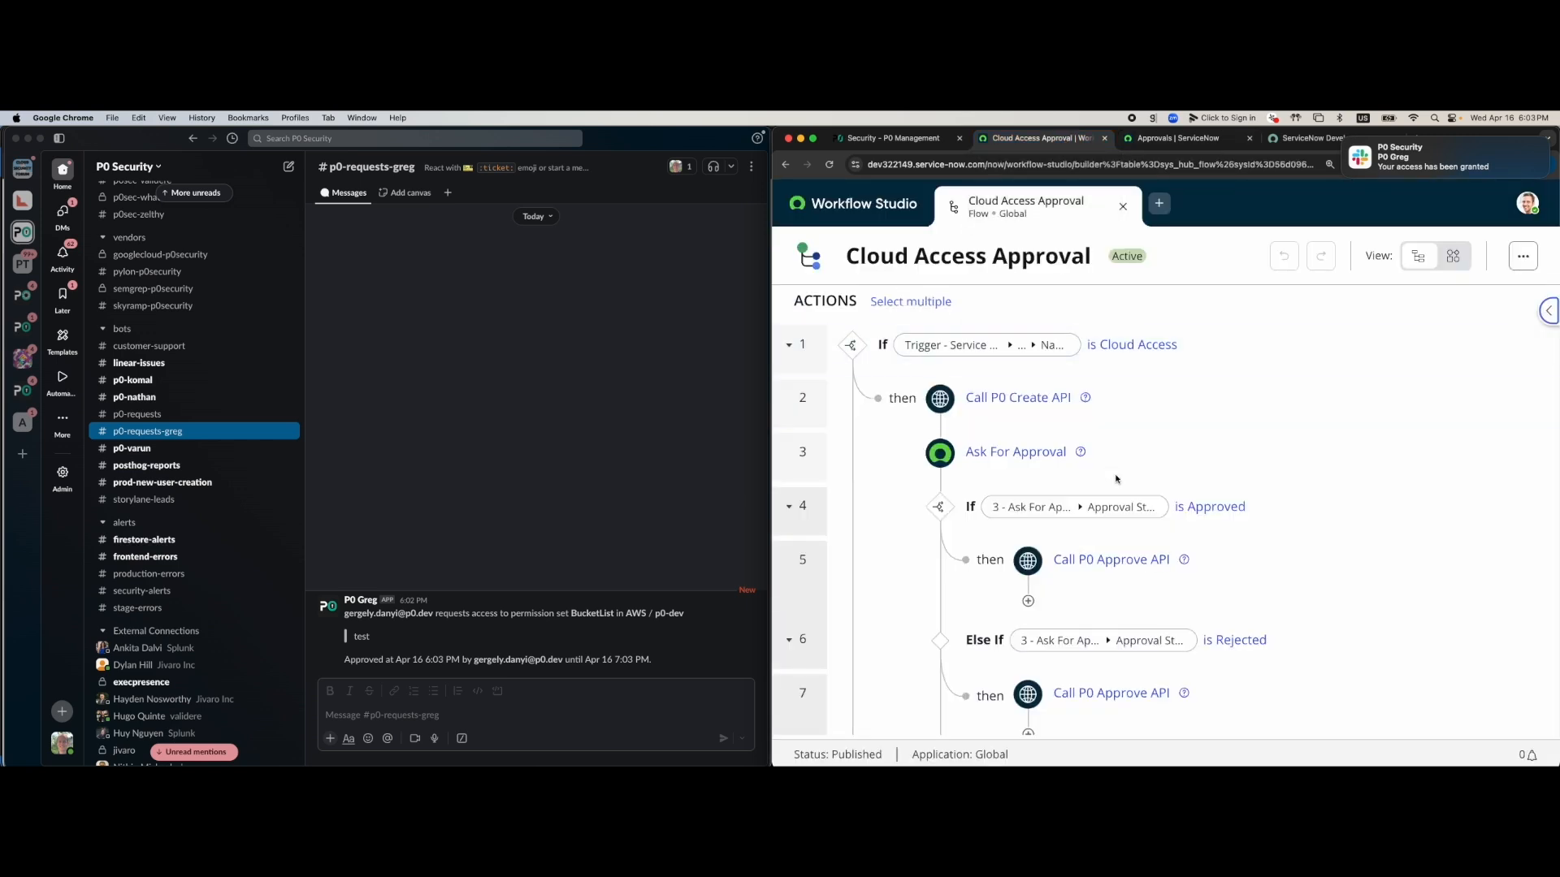
Check the BucketList request's approval time in the p0-requests-greg channel
{"action": "scroll", "coordinate": [1113, 561], "scroll_direction": "down", "scroll_amount": 1}
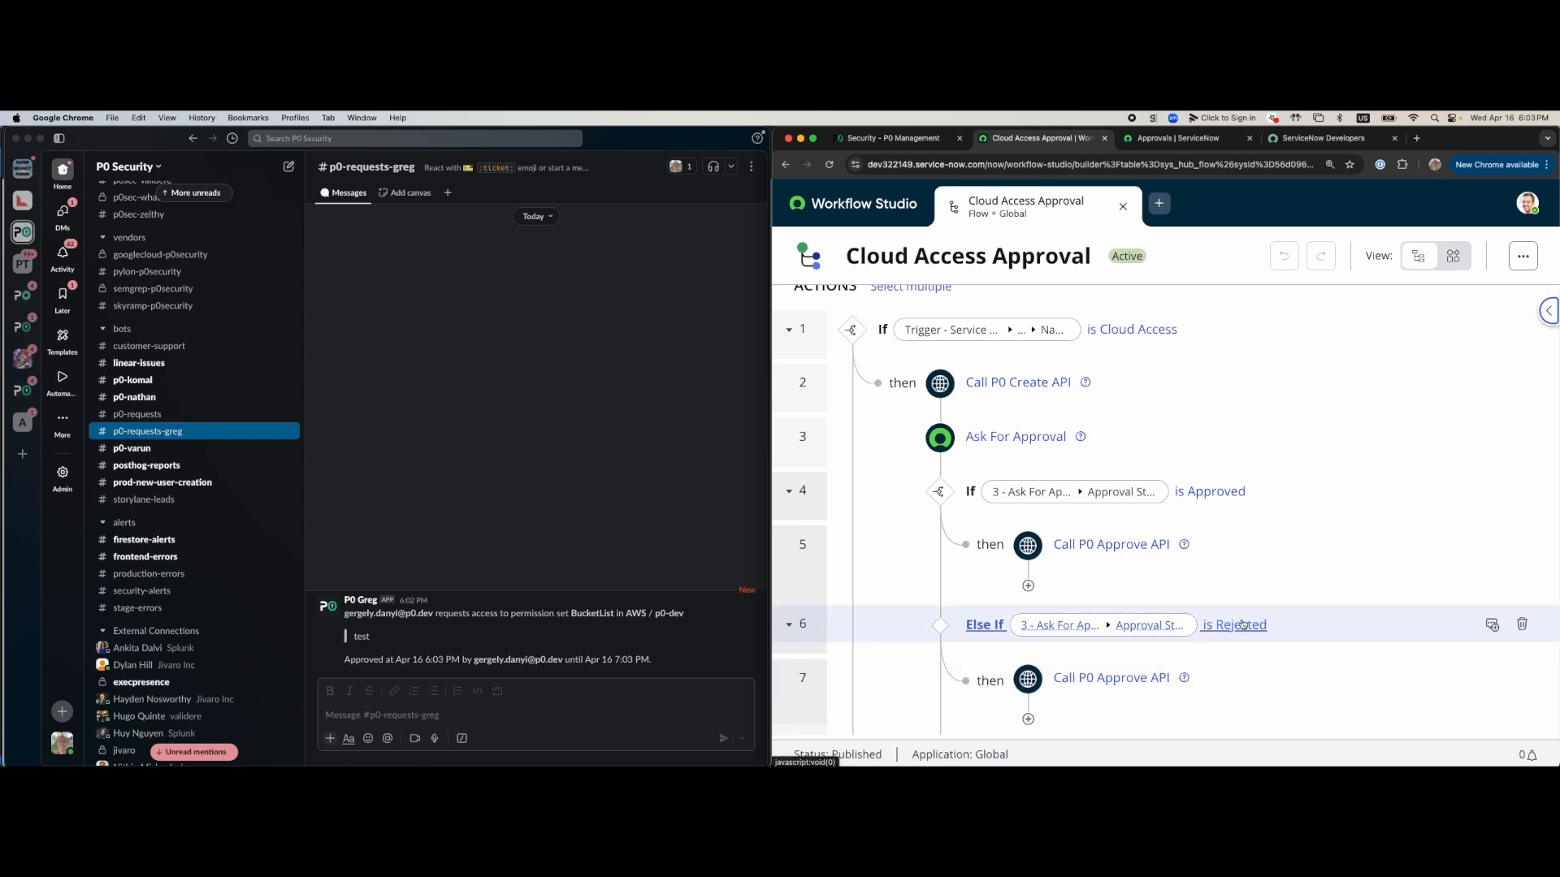
{"action": "left_click", "coordinate": [642, 638]}
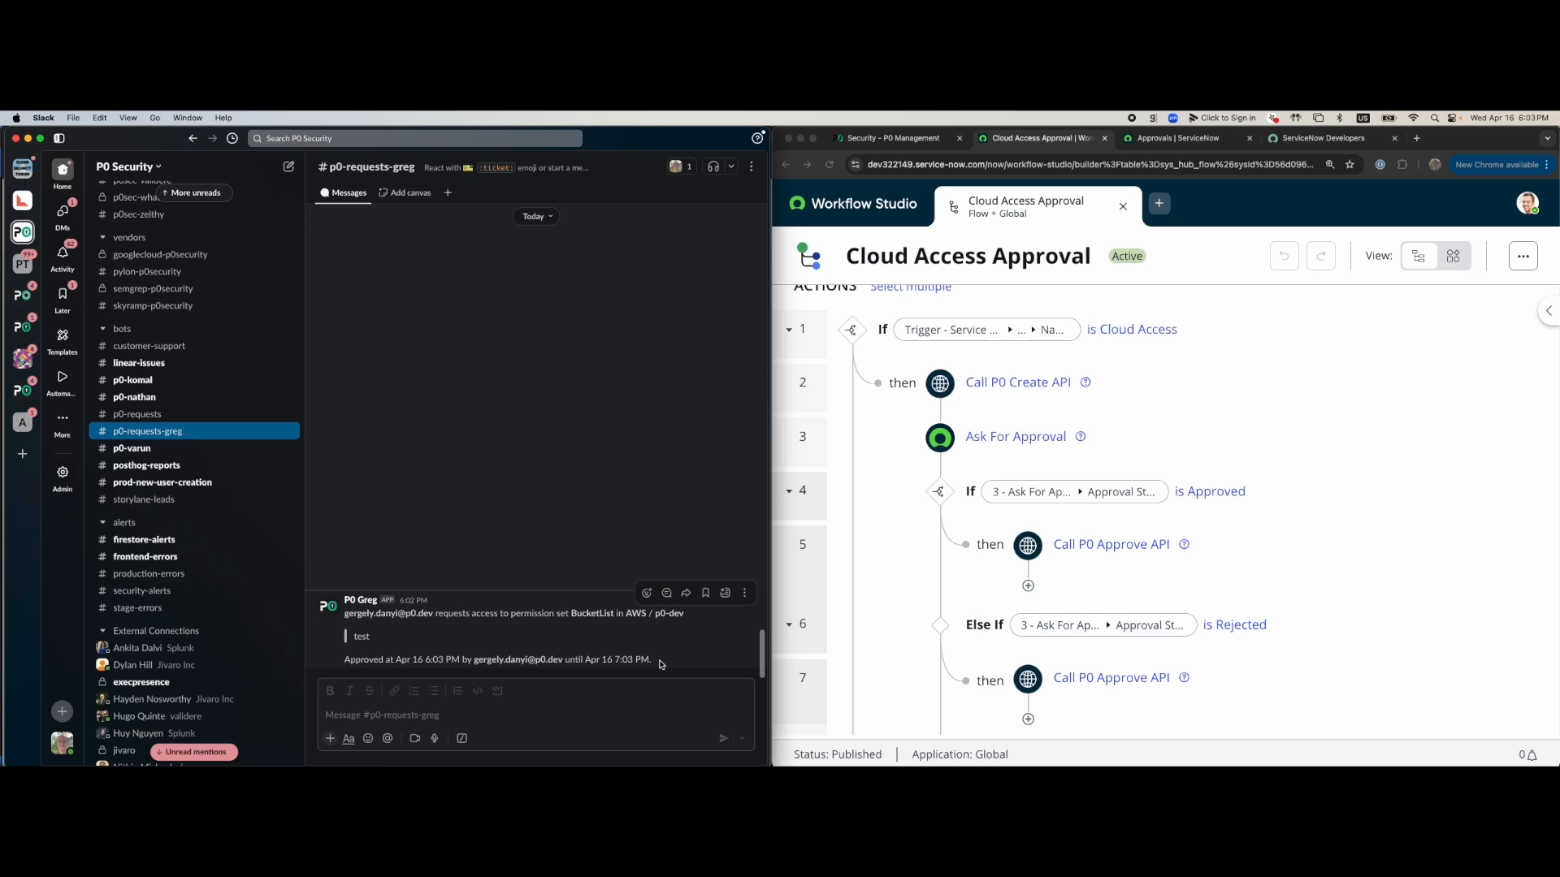
{"action": "left_click_drag", "start_coordinate": [658, 662], "coordinate": [342, 663]}
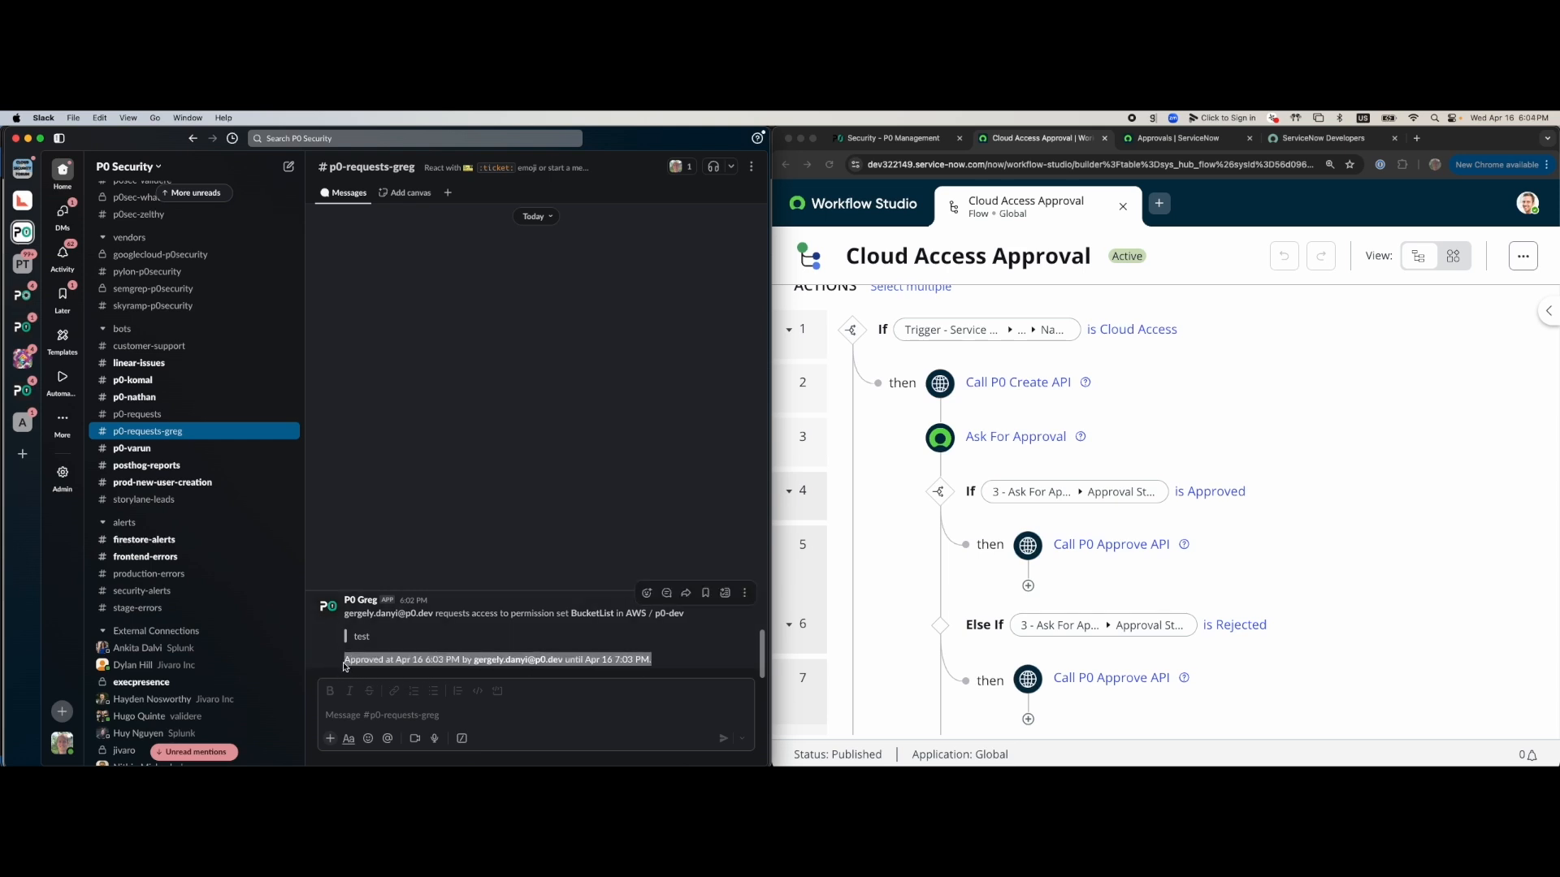
{"action": "left_click", "coordinate": [396, 654]}
{"action": "left_click_drag", "start_coordinate": [569, 614], "coordinate": [615, 614]}
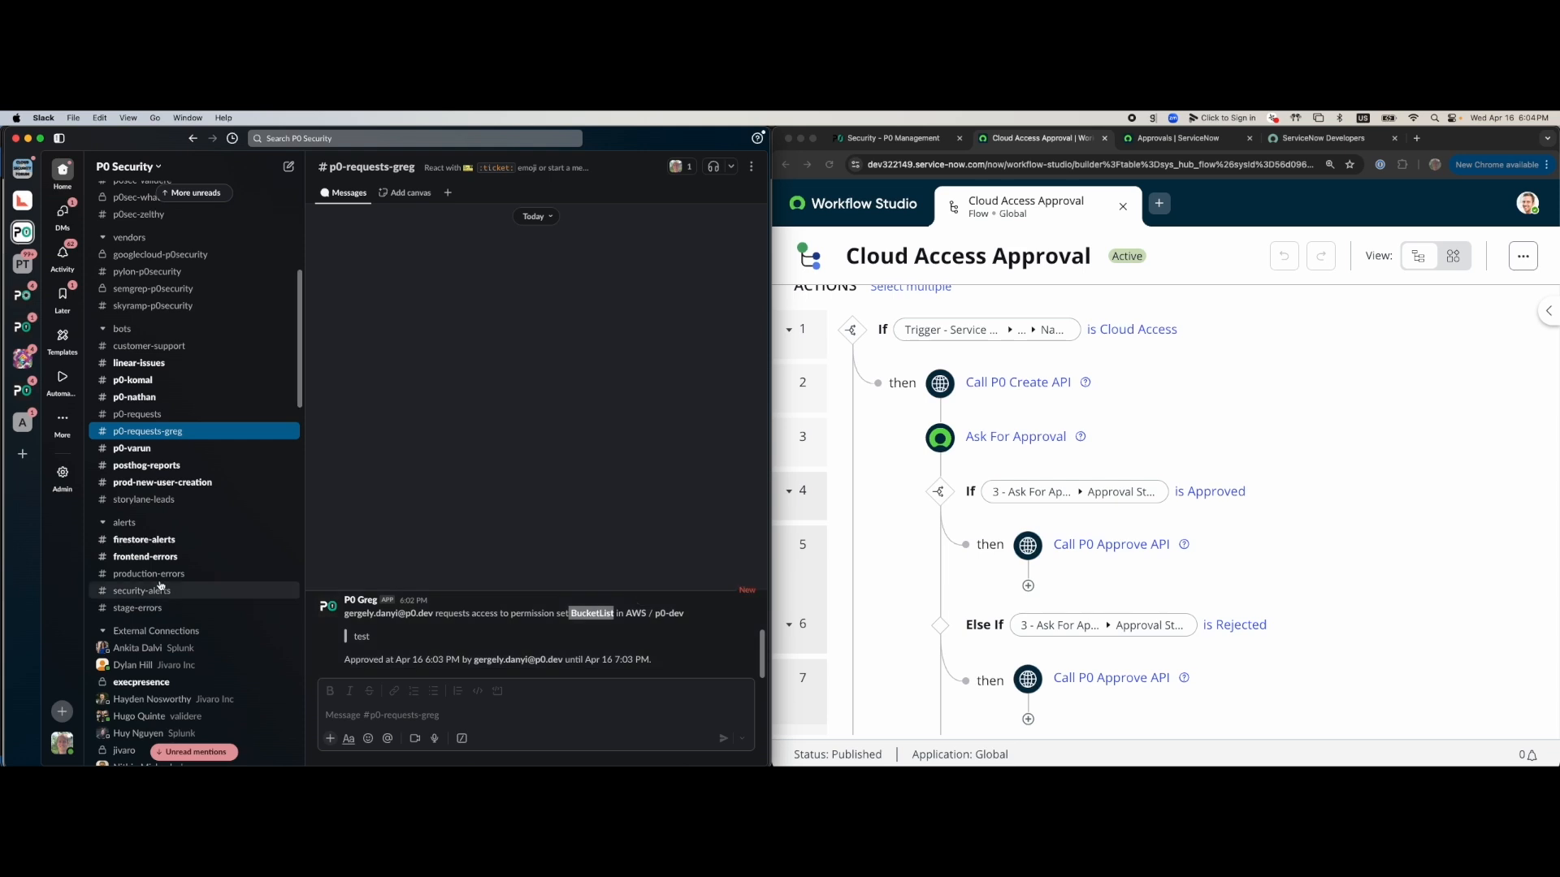
Open the P0 Greg DM and confirm BucketList access is granted until 7:03 PM
{"action": "left_click", "coordinate": [299, 448]}
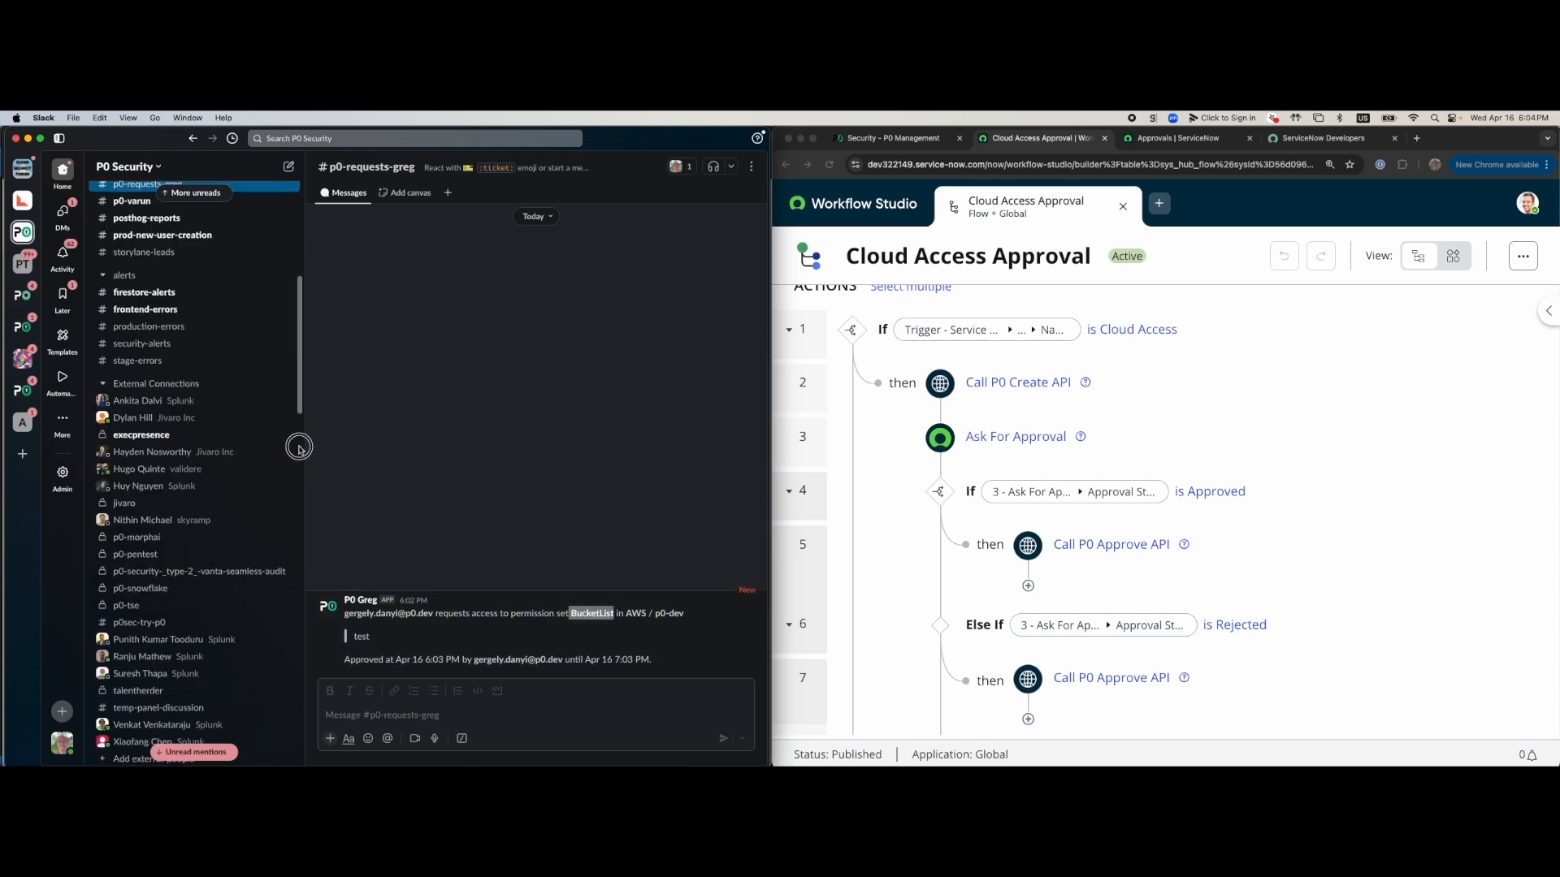
{"action": "scroll", "coordinate": [299, 448], "scroll_direction": "down", "scroll_amount": 15}
{"action": "left_click", "coordinate": [130, 596]}
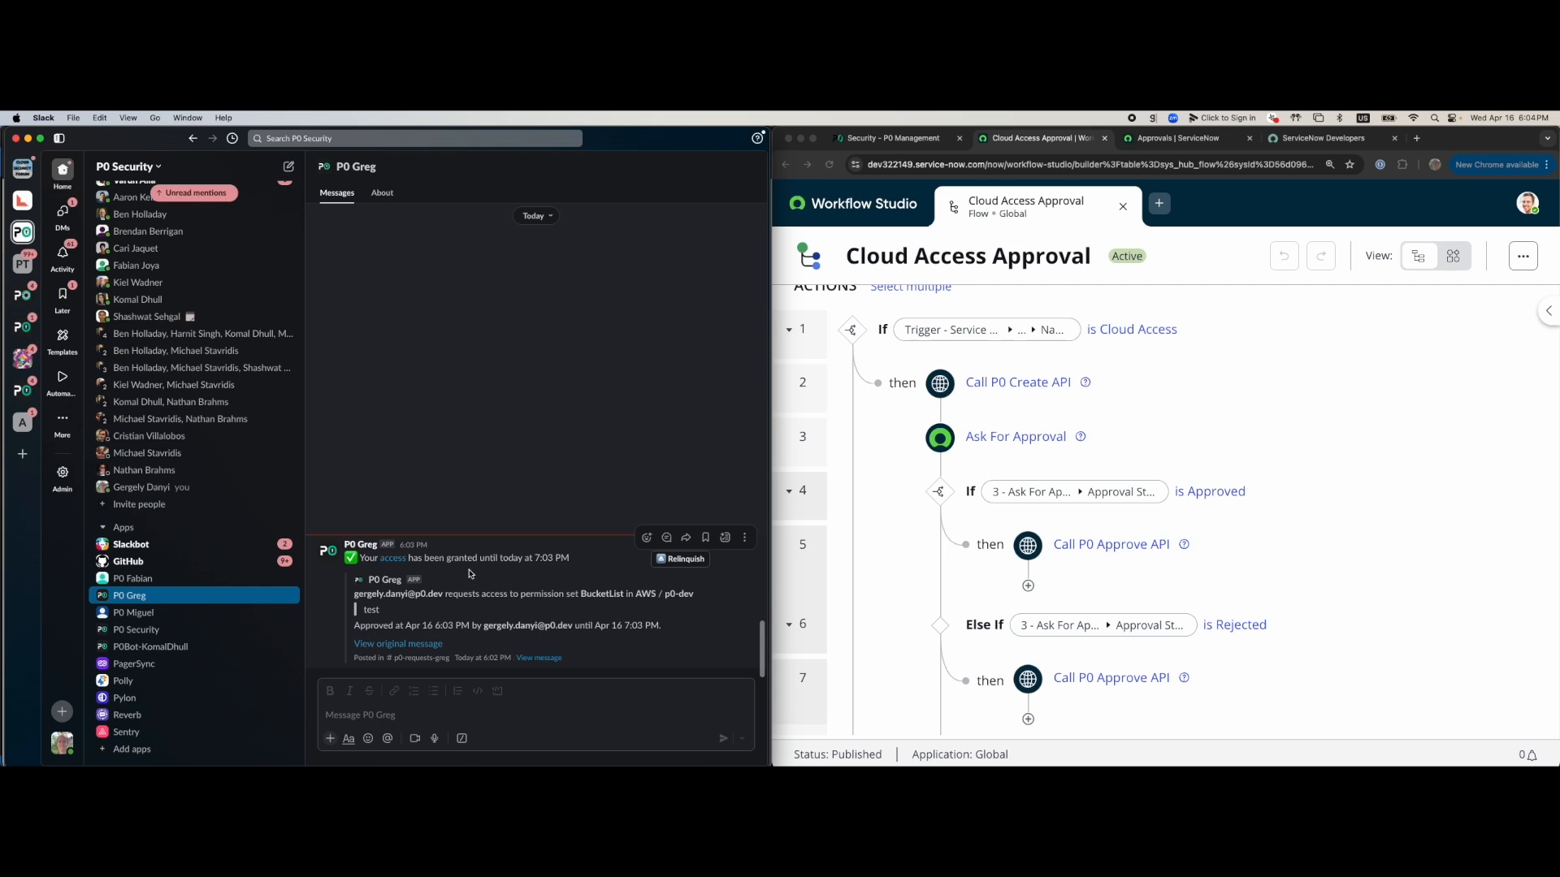
{"action": "left_click_drag", "start_coordinate": [380, 561], "coordinate": [481, 561]}
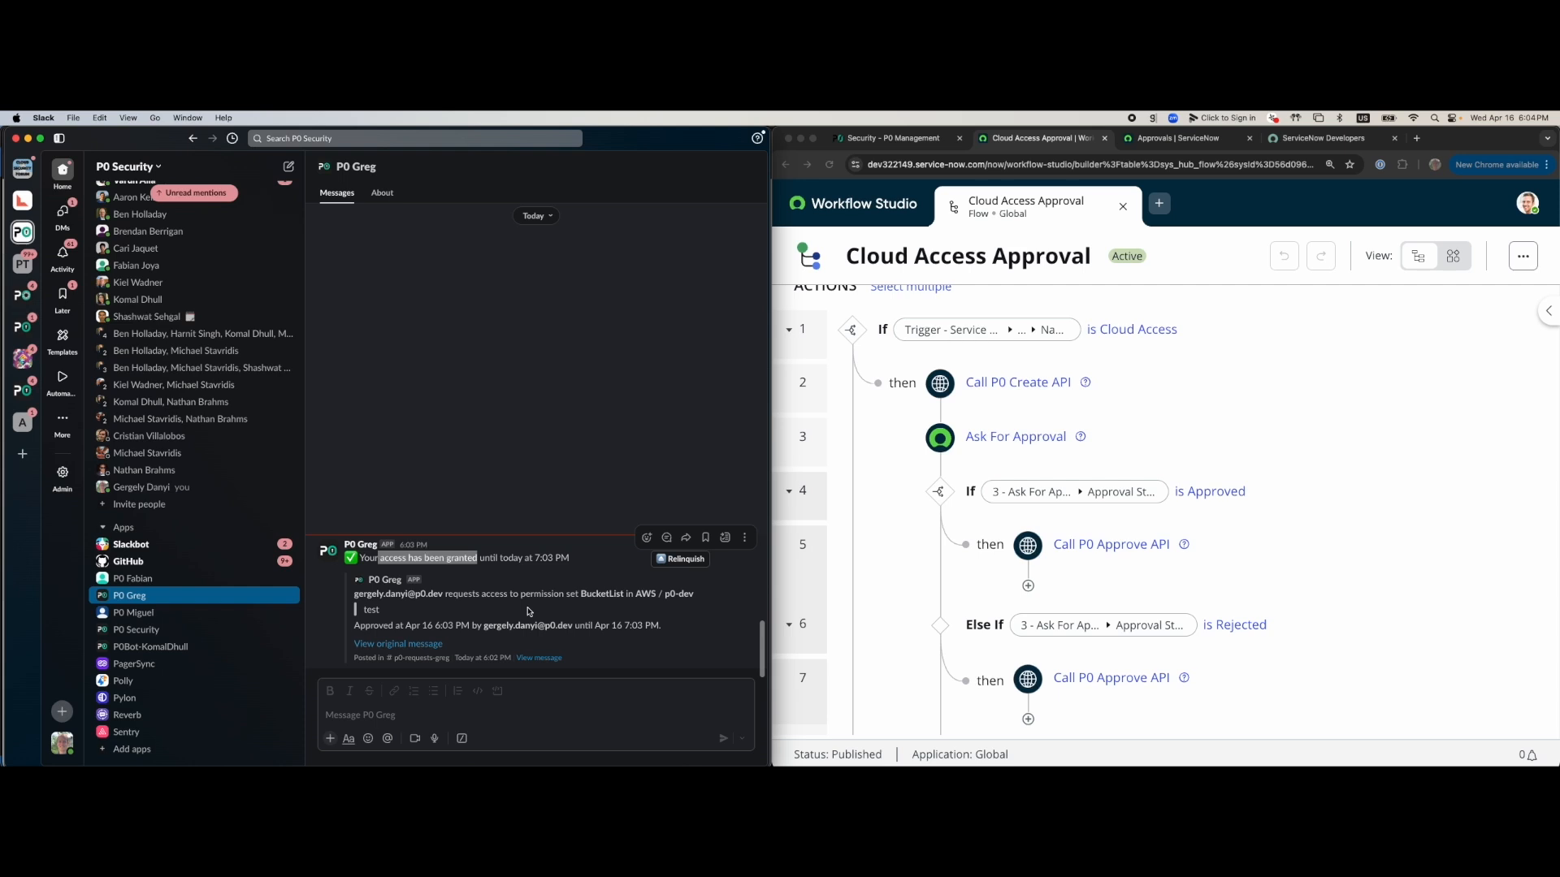
{"action": "double_click", "coordinate": [605, 596]}
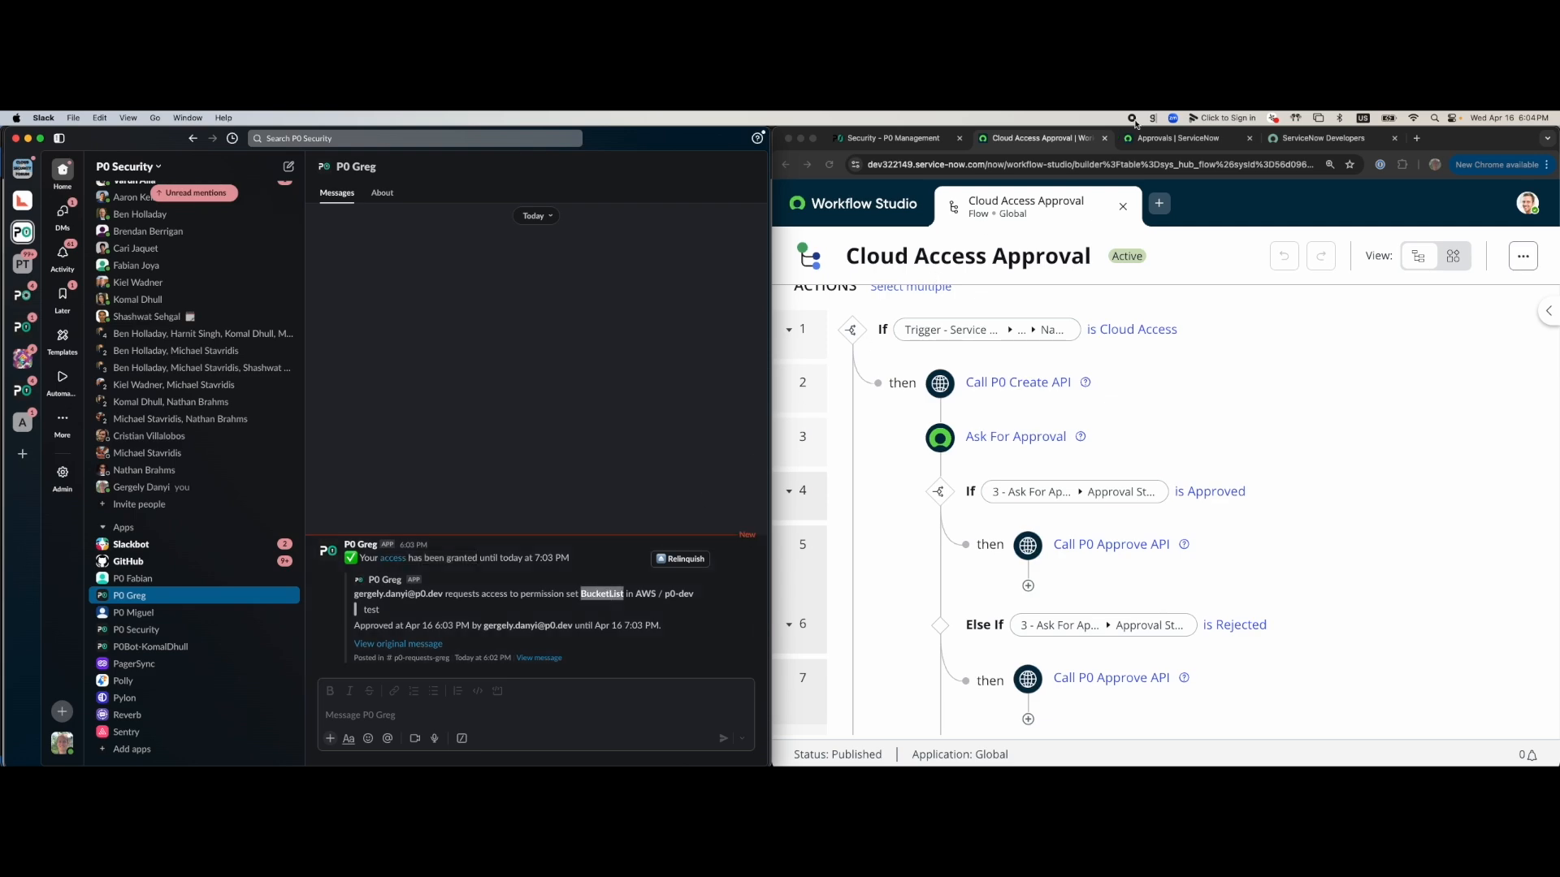
{"action": "left_click", "coordinate": [1134, 120]}
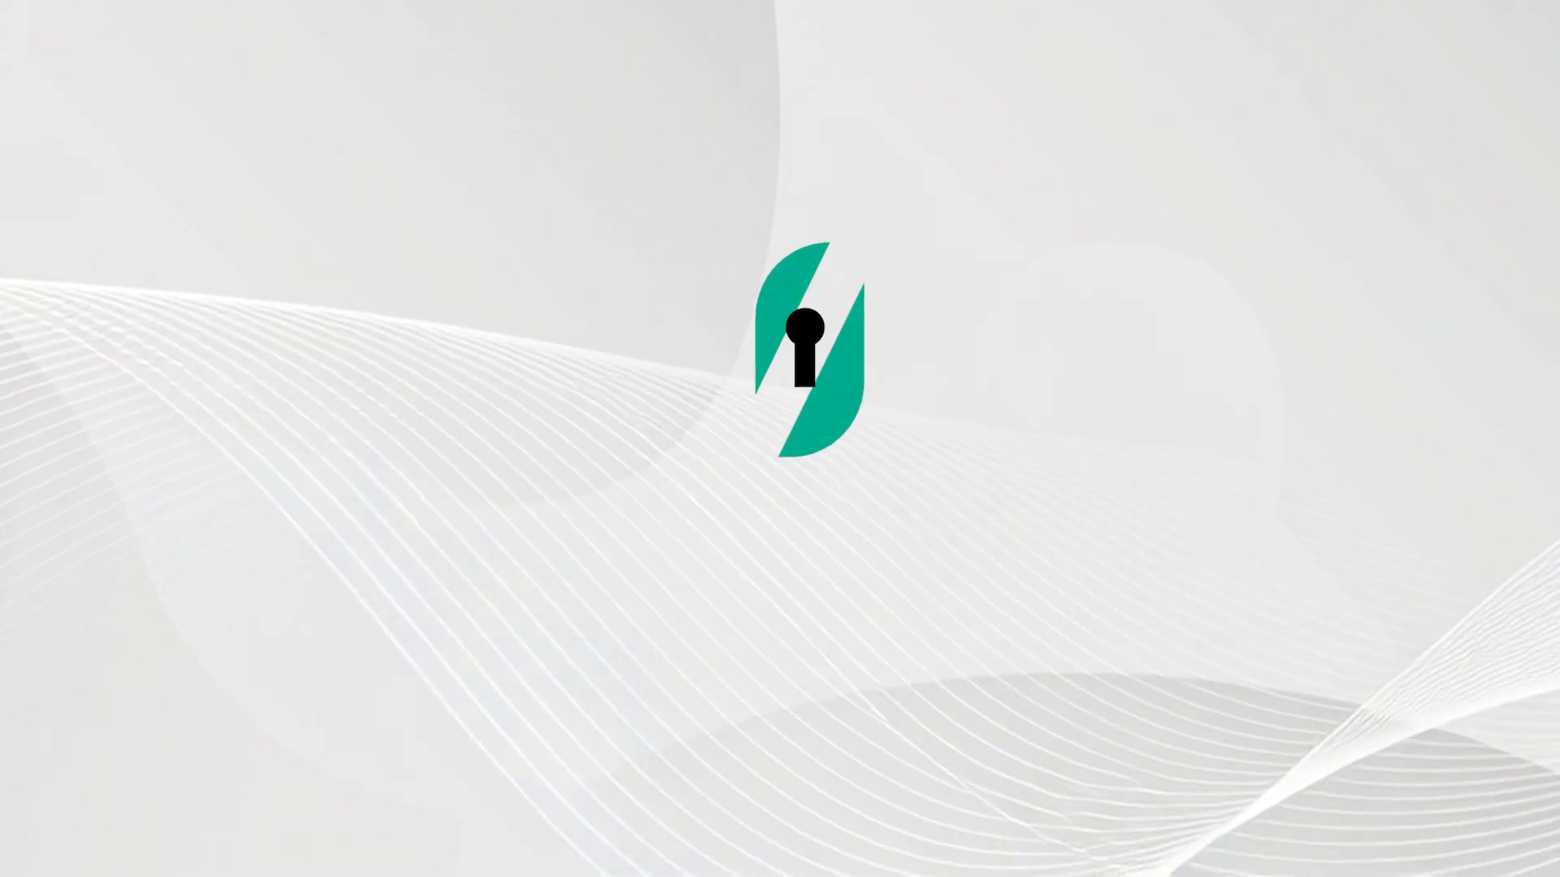